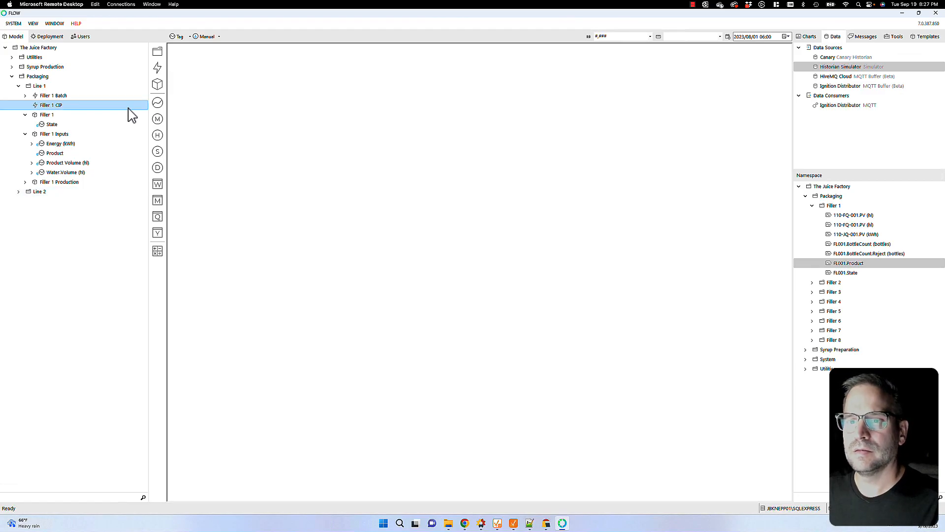
Step: Open Filler 1's State tag and extend its data preview back to a start time of 12:57:50
{"action": "left_click", "coordinate": [41, 126]}
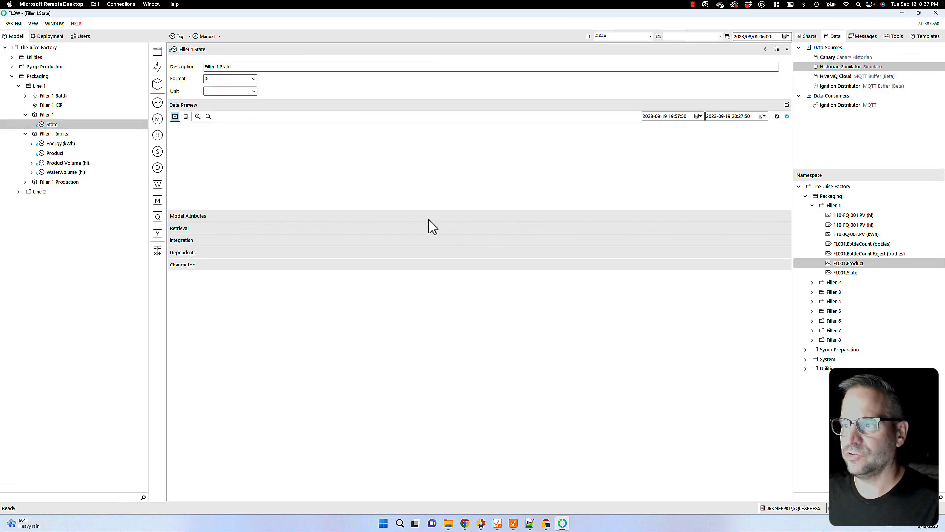
{"action": "left_click", "coordinate": [672, 119]}
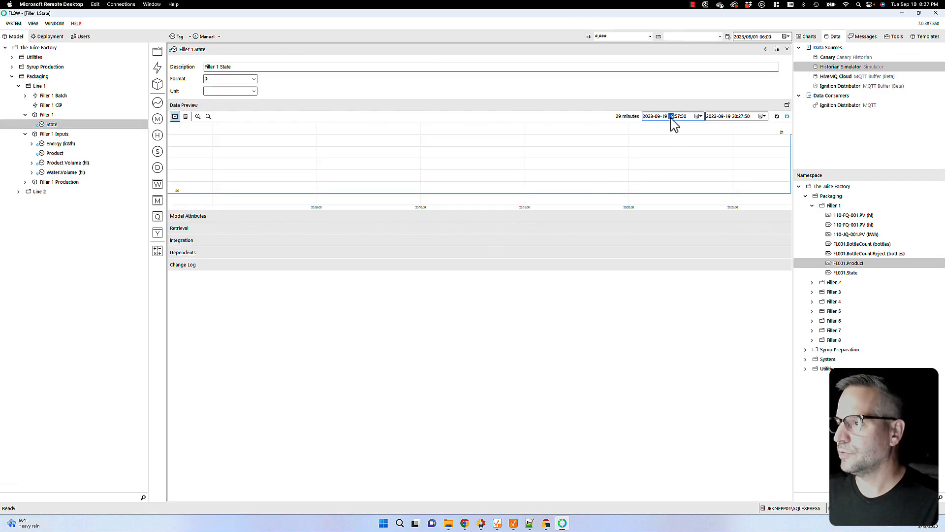
{"action": "type", "text": "15"}
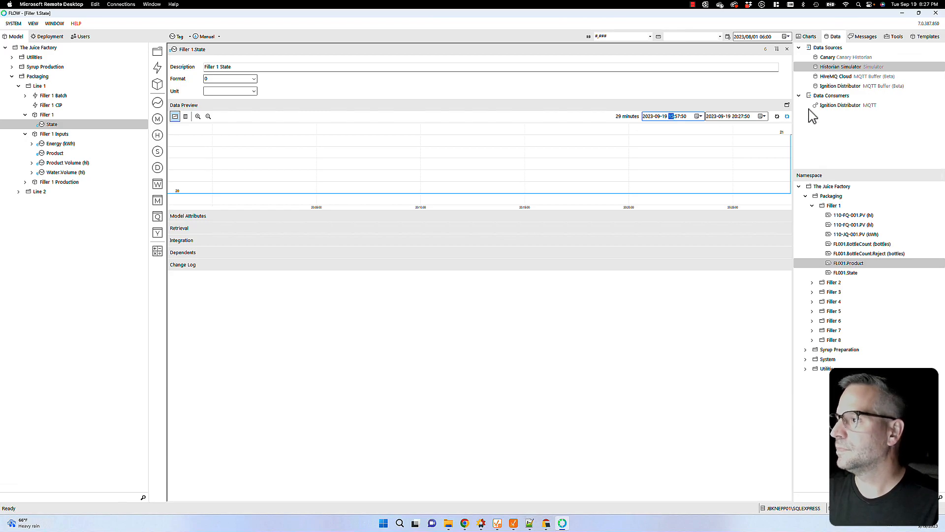
{"action": "left_click", "coordinate": [777, 117]}
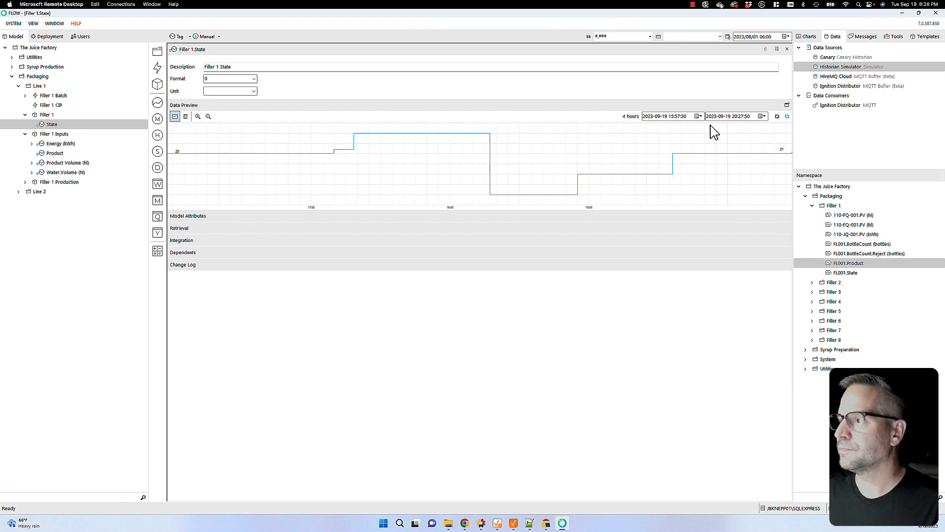
{"action": "left_click", "coordinate": [671, 117]}
{"action": "type", "text": "12"}
{"action": "left_click", "coordinate": [776, 116]}
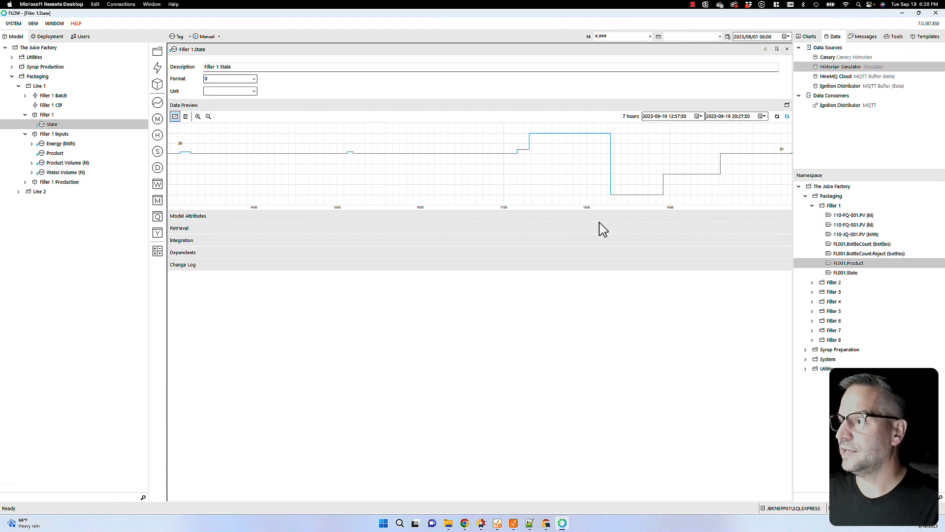
Step: Zoom out the State data preview to a longer period and inspect the state values along the trend
{"action": "mouse_move", "coordinate": [634, 202]}
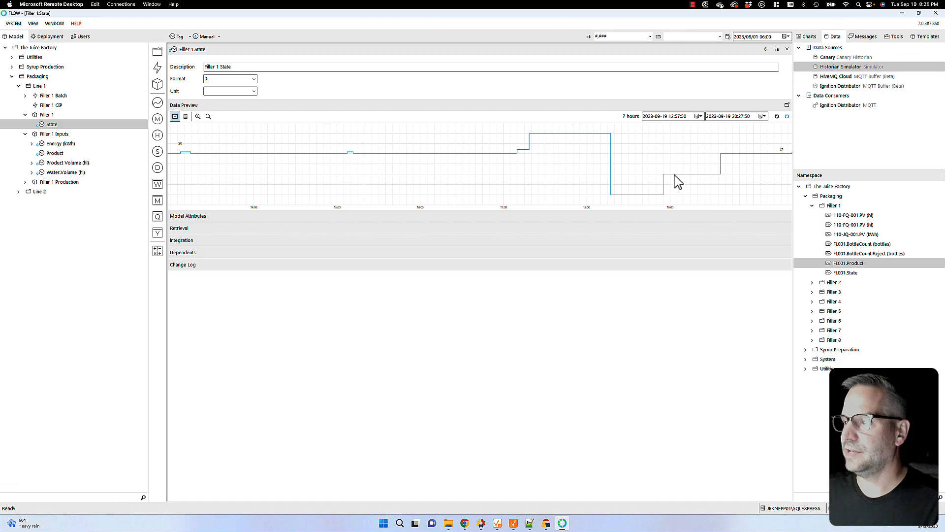
{"action": "left_click", "coordinate": [208, 116]}
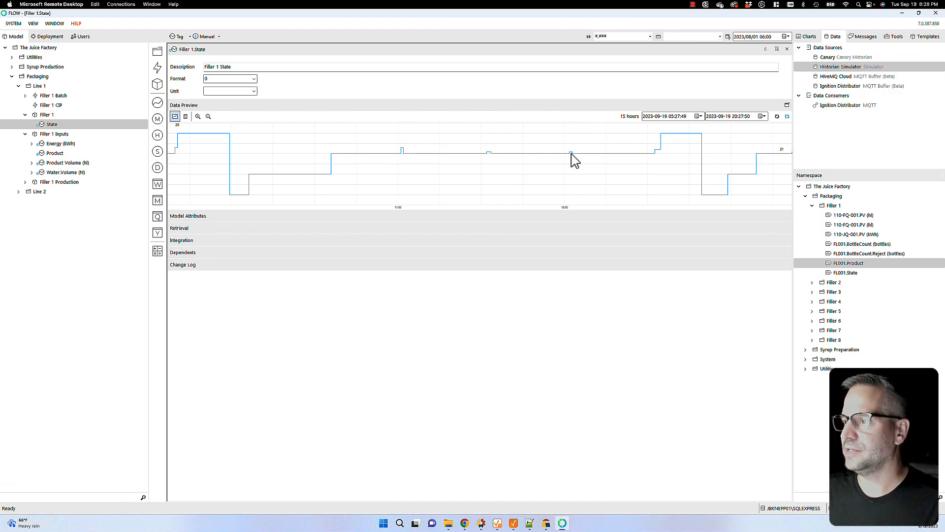
{"action": "mouse_move", "coordinate": [571, 154]}
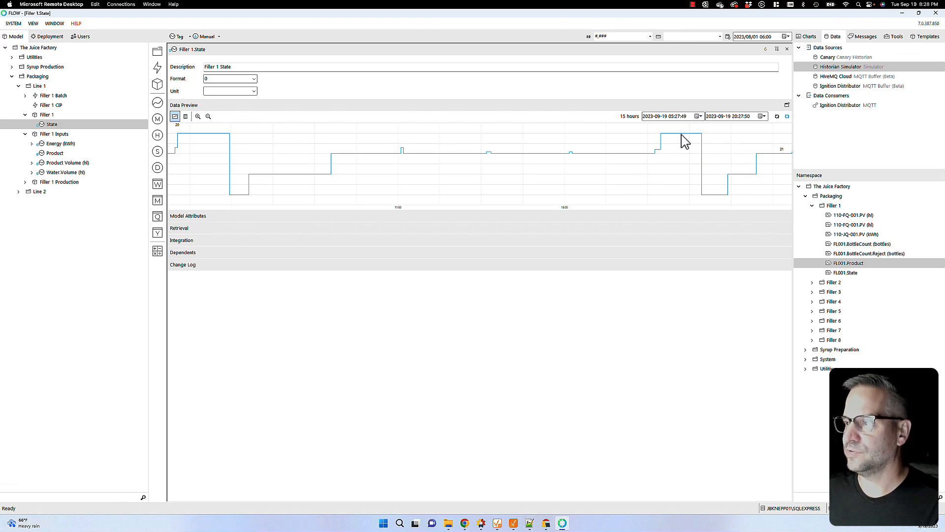
{"action": "mouse_move", "coordinate": [684, 141]}
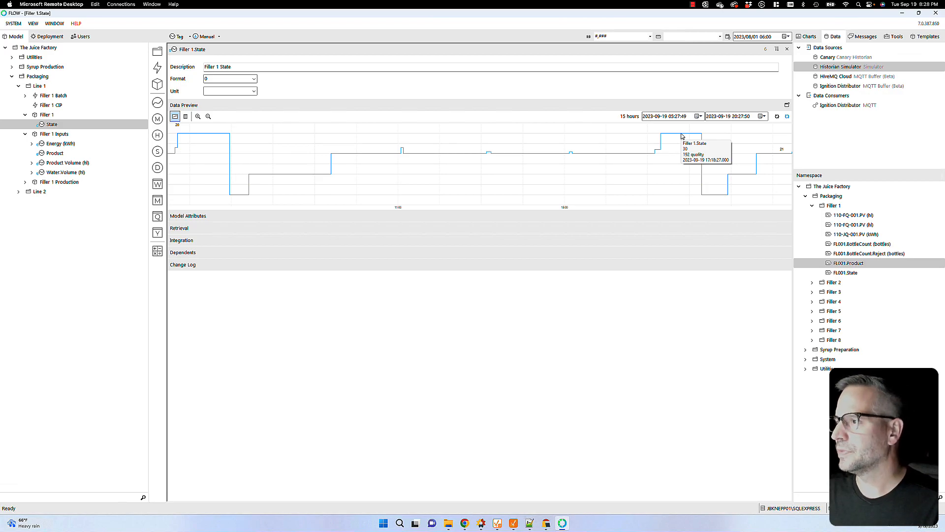
Step: Create a calculated measure from Filler 1's State tag and name it Downtime
{"action": "left_click", "coordinate": [44, 126]}
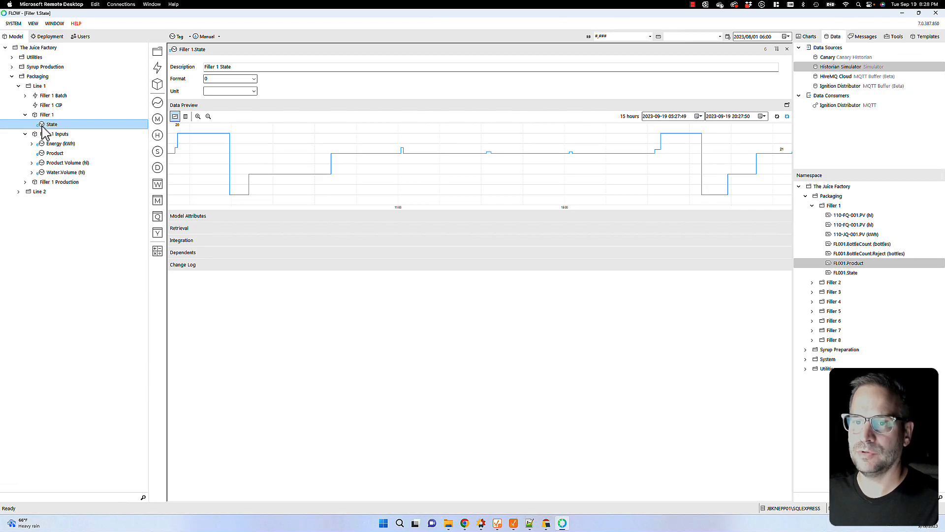
{"action": "left_click_drag", "start_coordinate": [42, 128], "coordinate": [158, 253]}
{"action": "type", "text": "Downtime"}
{"action": "key", "text": "Return"}
Step: Set Downtime's calculation to return 1 when Filler 1.State.Value > 20 && Filler 1.State.Value < 30, otherwise 0; validate it and refresh the preview
{"action": "left_click", "coordinate": [41, 133]}
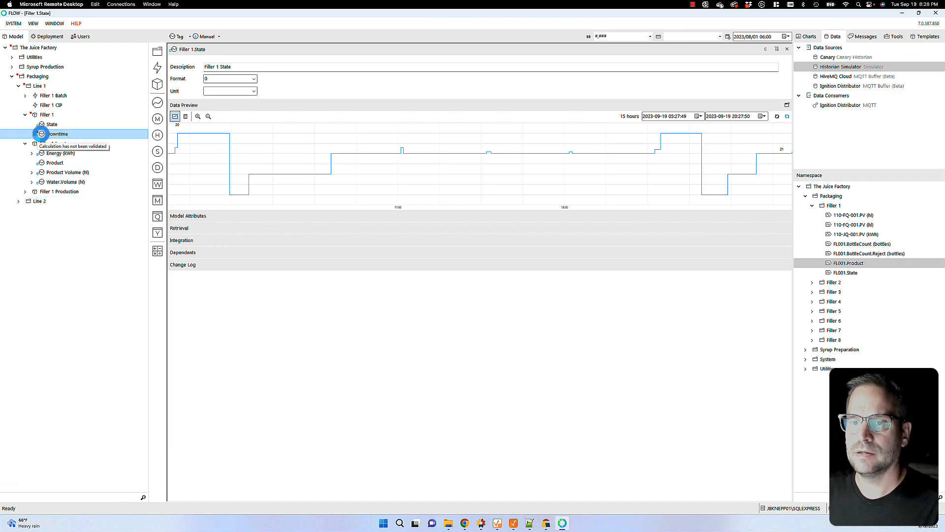
{"action": "left_click", "coordinate": [187, 228]}
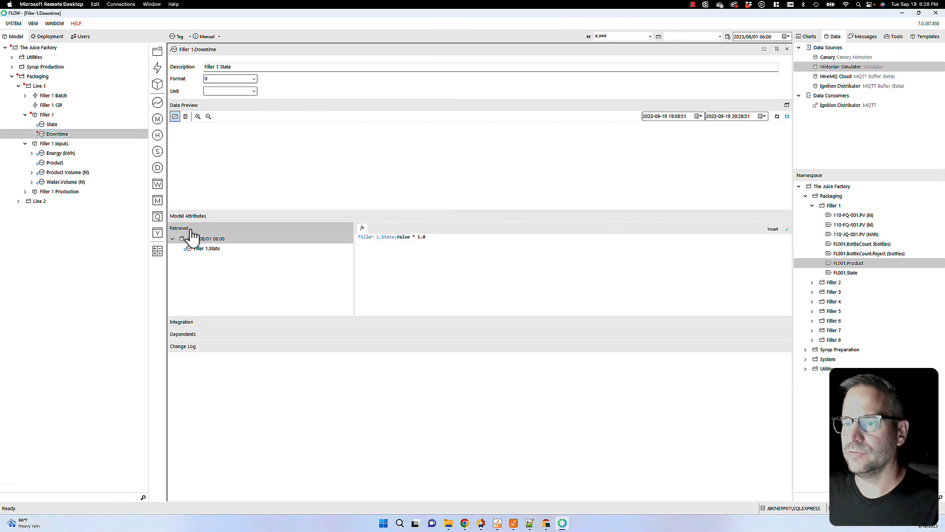
{"action": "left_click_drag", "start_coordinate": [412, 236], "coordinate": [437, 236]}
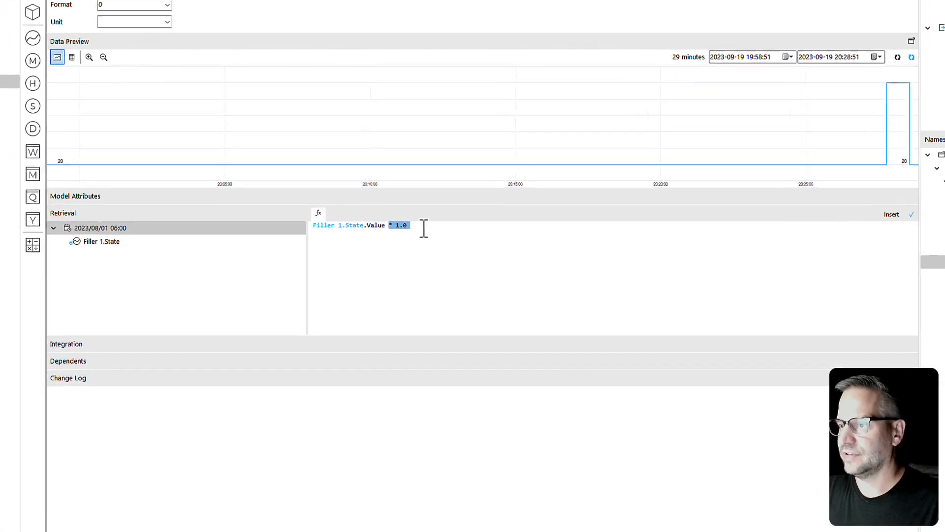
{"action": "type", "text": ">"}
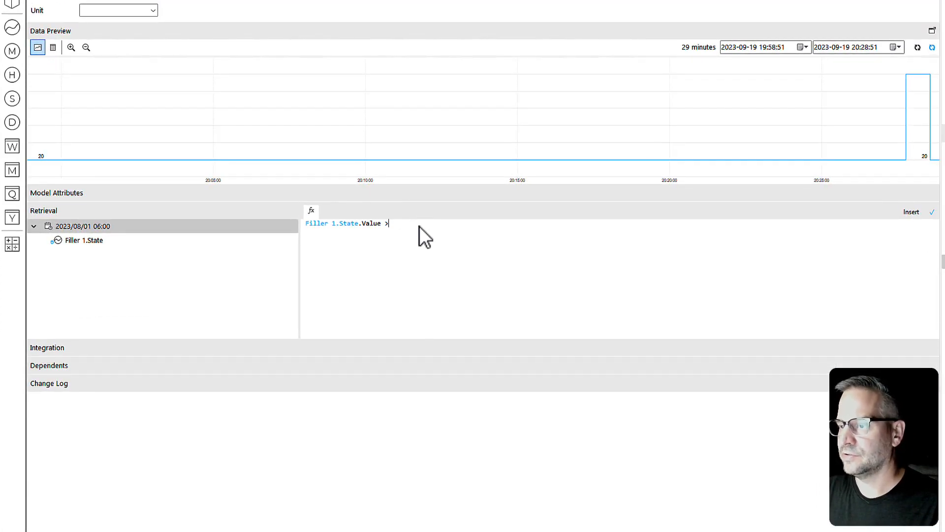
{"action": "type", "text": " 20 &&"}
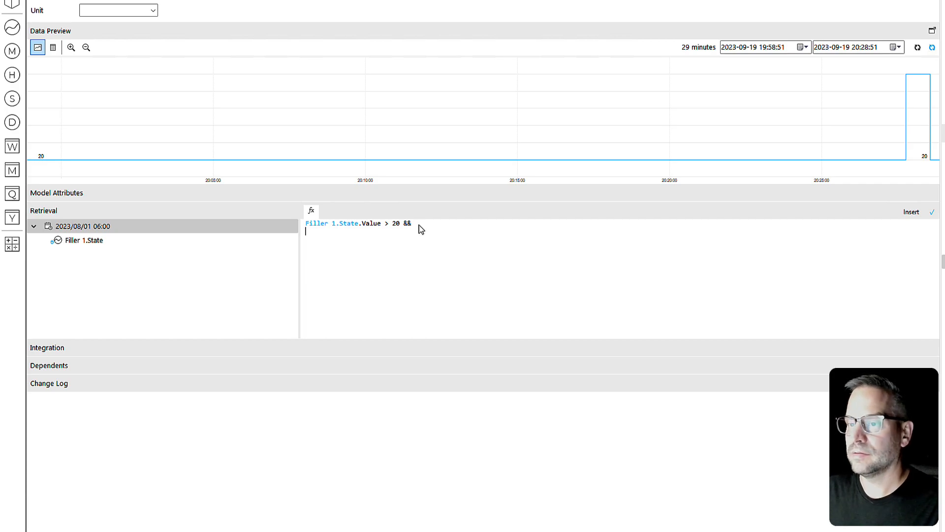
{"action": "double_click", "coordinate": [92, 243]}
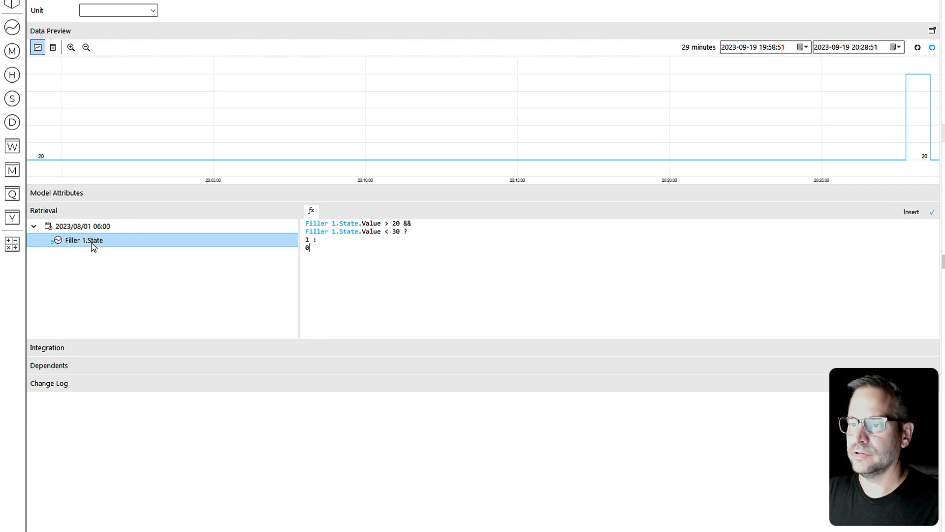
{"action": "left_click", "coordinate": [933, 213]}
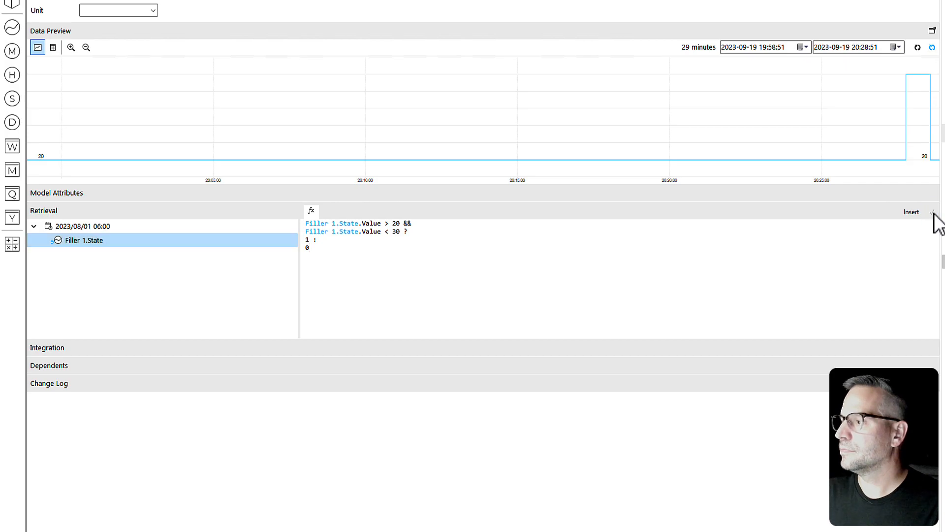
{"action": "left_click", "coordinate": [918, 47]}
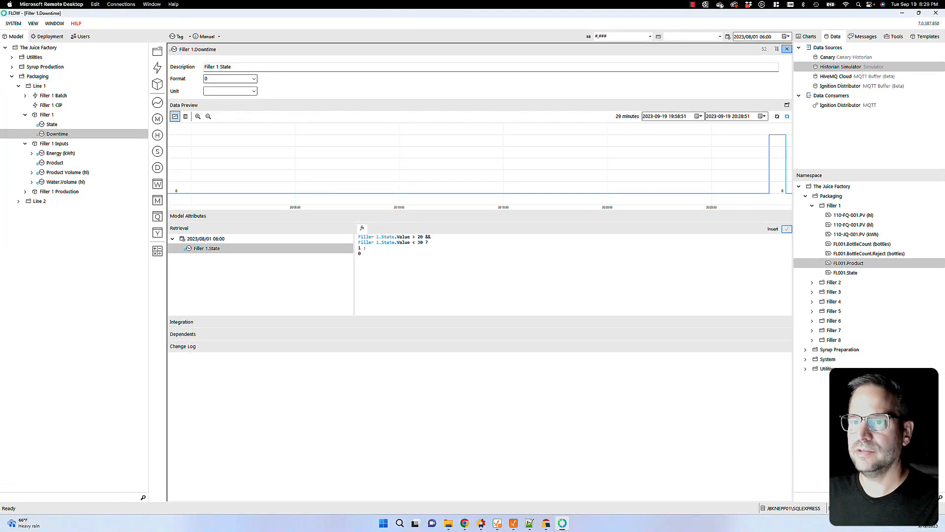
{"action": "left_click", "coordinate": [787, 49]}
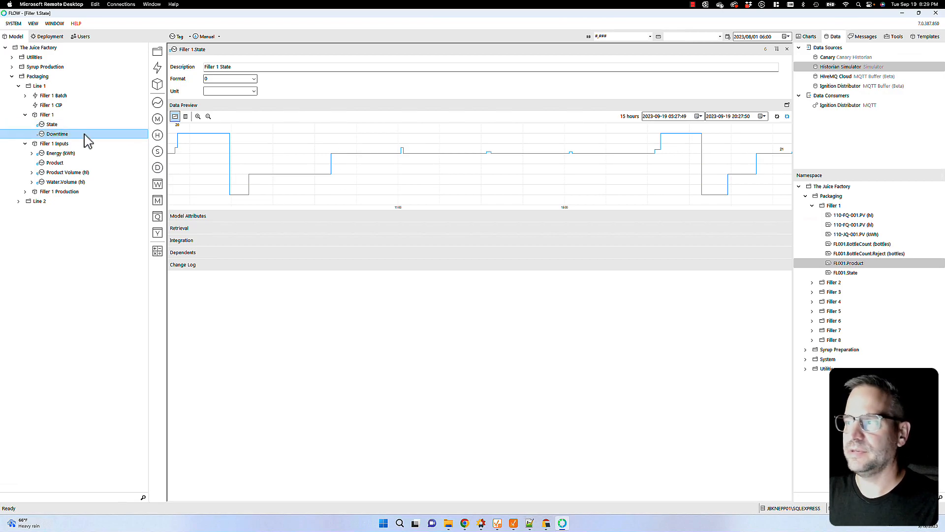
Step: Compare the State and Downtime trends as separate charts in the enlarged data source preview
{"action": "left_click", "coordinate": [786, 105]}
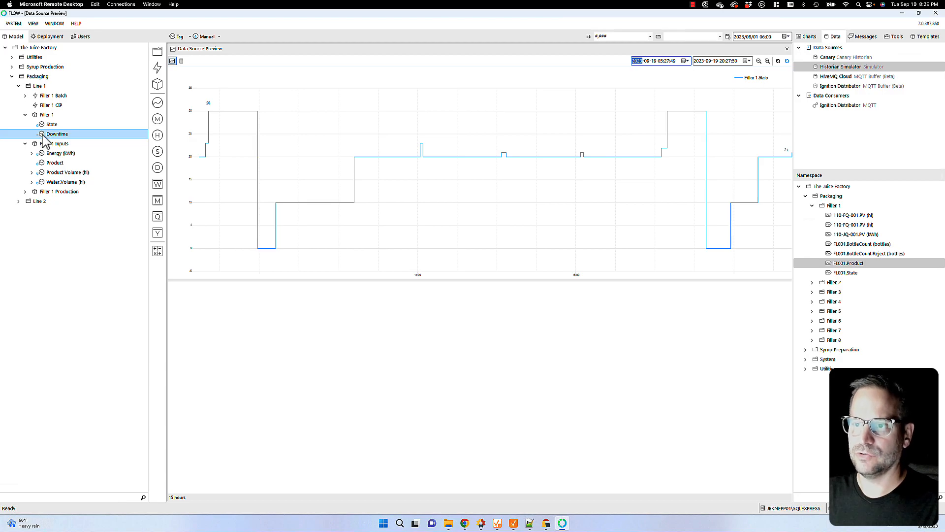
{"action": "left_click_drag", "start_coordinate": [44, 140], "coordinate": [380, 390]}
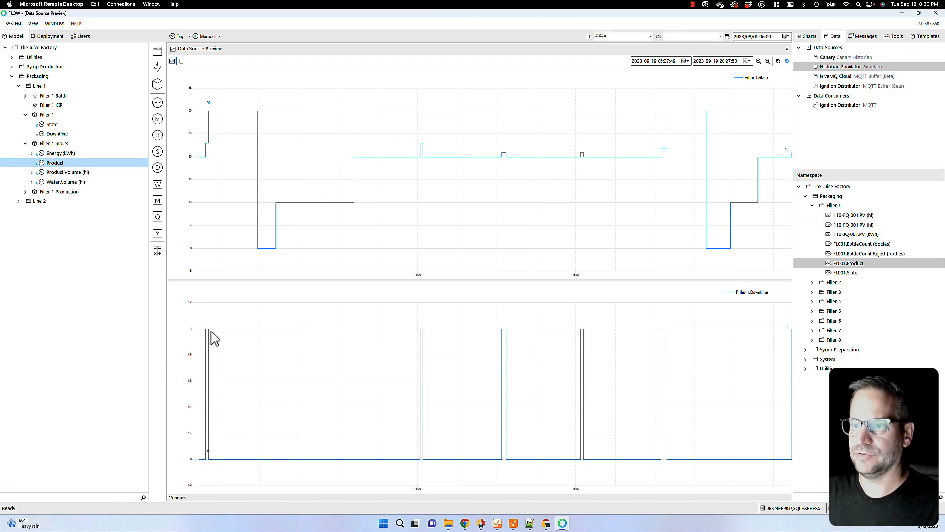
{"action": "left_click", "coordinate": [787, 48]}
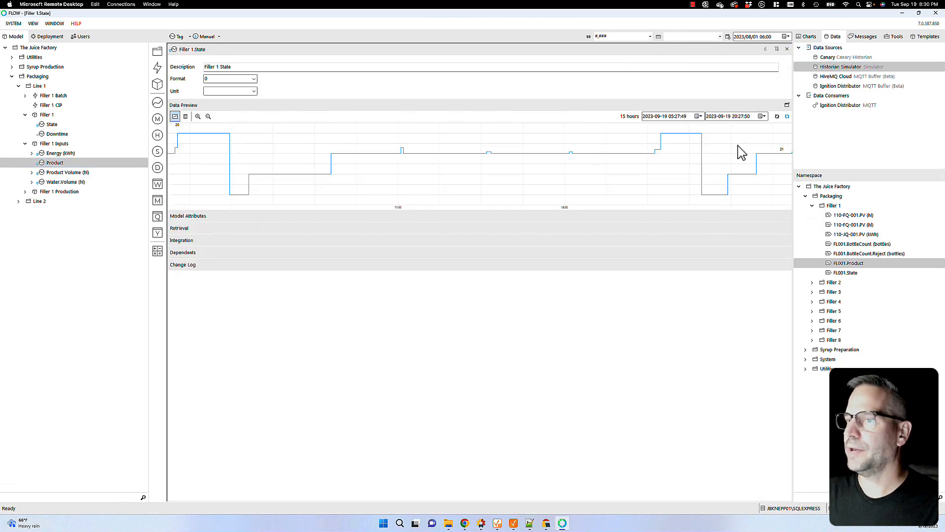
Step: Add a new event under Line 1 and name it Filler 1 Downtime
{"action": "left_click_drag", "start_coordinate": [157, 69], "coordinate": [42, 89]}
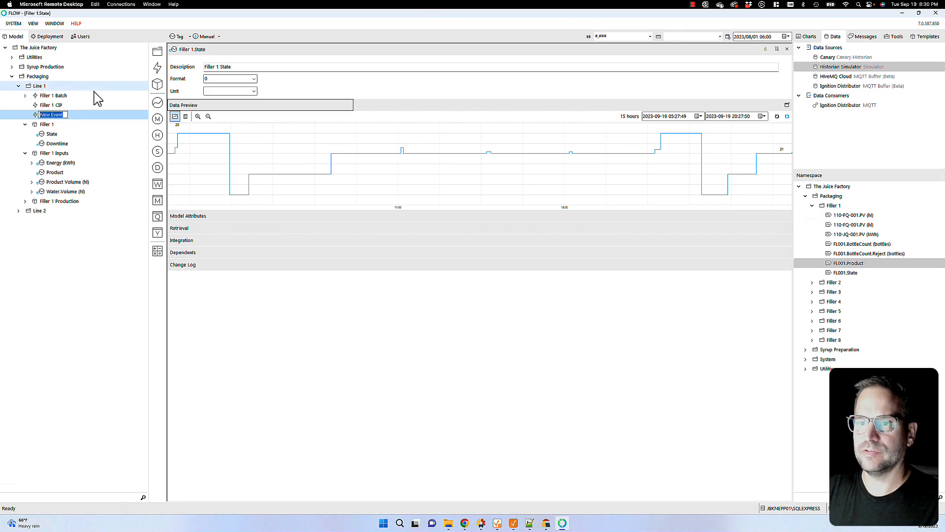
{"action": "type", "text": "Filler 1 Dow"}
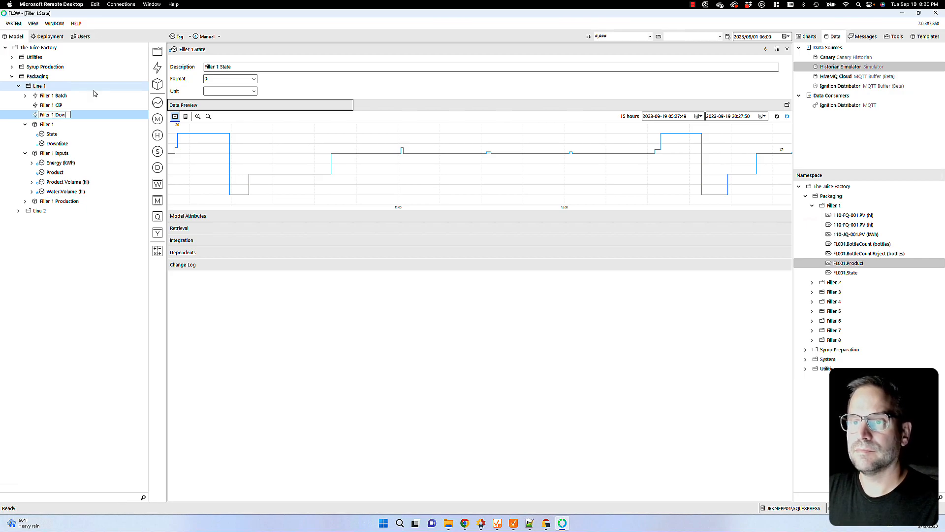
{"action": "type", "text": "ntime"}
{"action": "key", "text": "Return"}
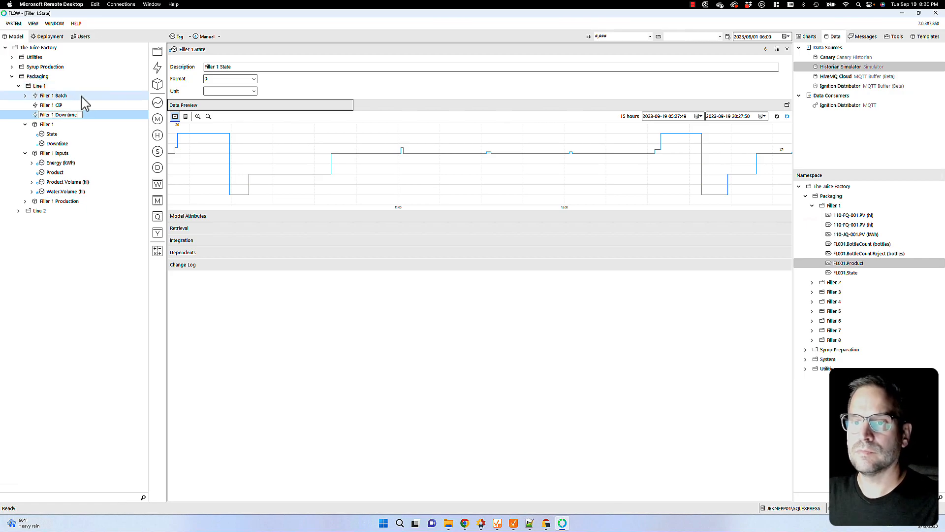
Step: Open the Filler 1 Downtime event and add Filler 1's Downtime measure as both its start and end trigger
{"action": "left_click", "coordinate": [52, 143]}
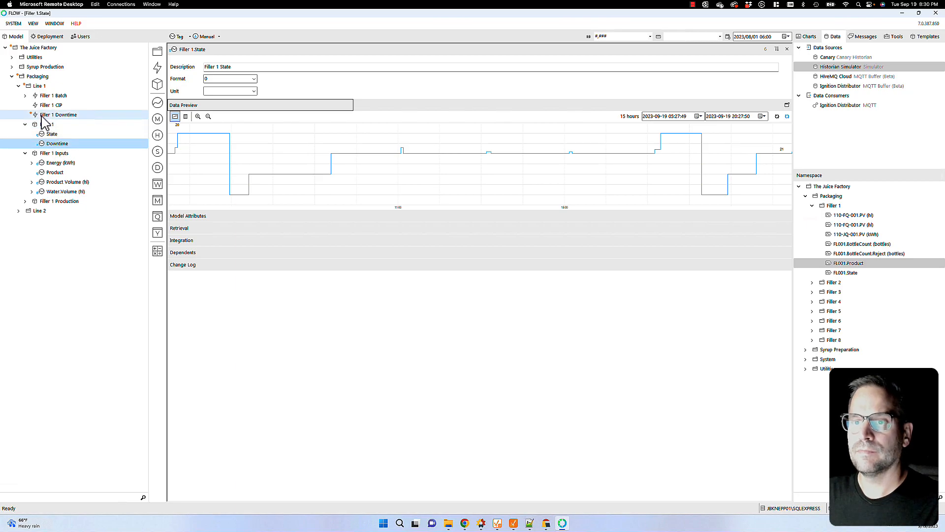
{"action": "left_click", "coordinate": [51, 114]}
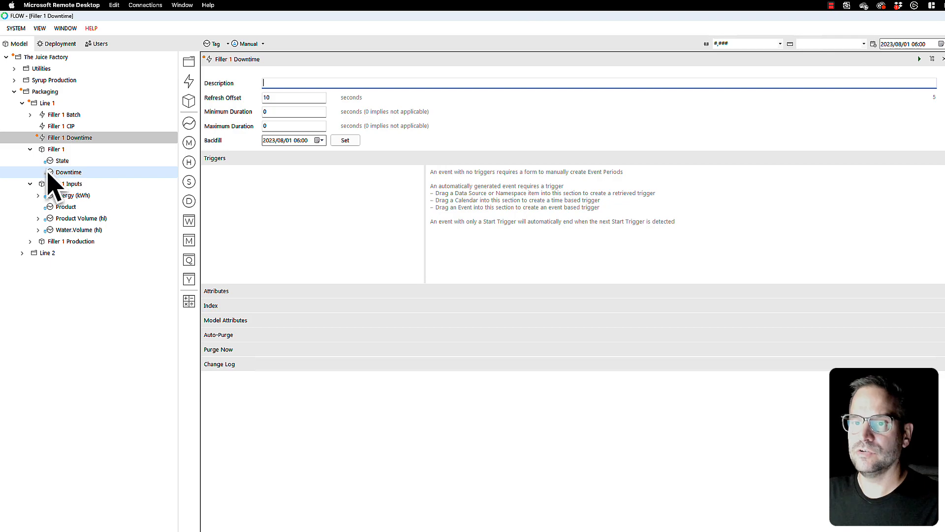
{"action": "left_click_drag", "start_coordinate": [49, 175], "coordinate": [221, 189]}
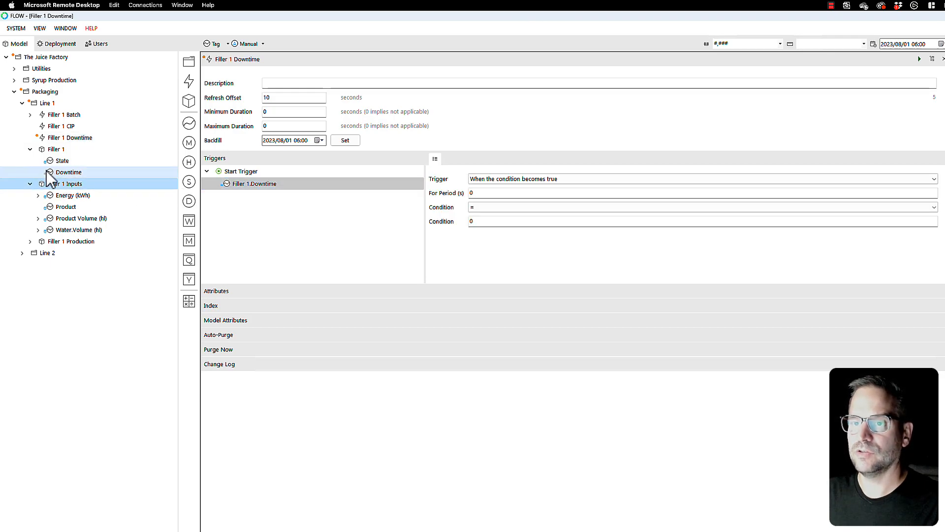
{"action": "left_click_drag", "start_coordinate": [79, 195], "coordinate": [239, 211]}
Step: Set the start trigger's condition value to 1 and check the end trigger's condition
{"action": "left_click", "coordinate": [235, 187]}
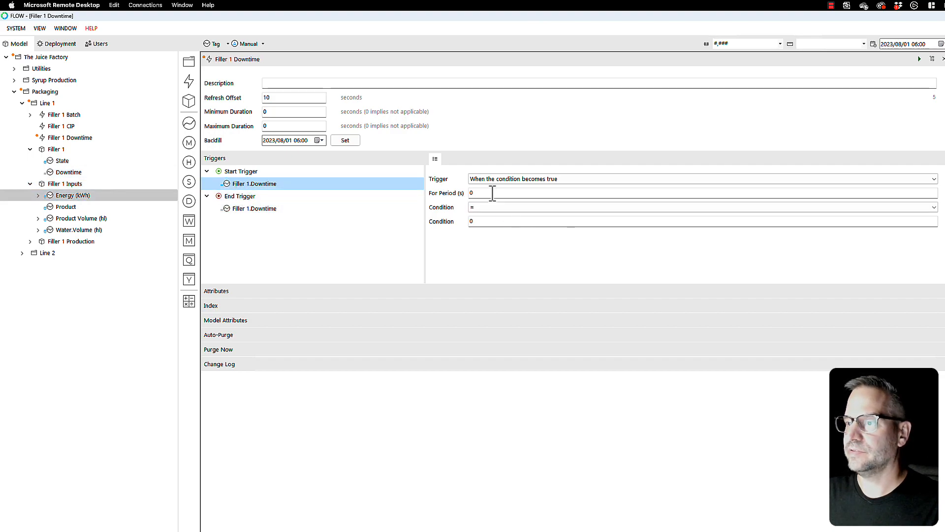
{"action": "left_click", "coordinate": [472, 221]}
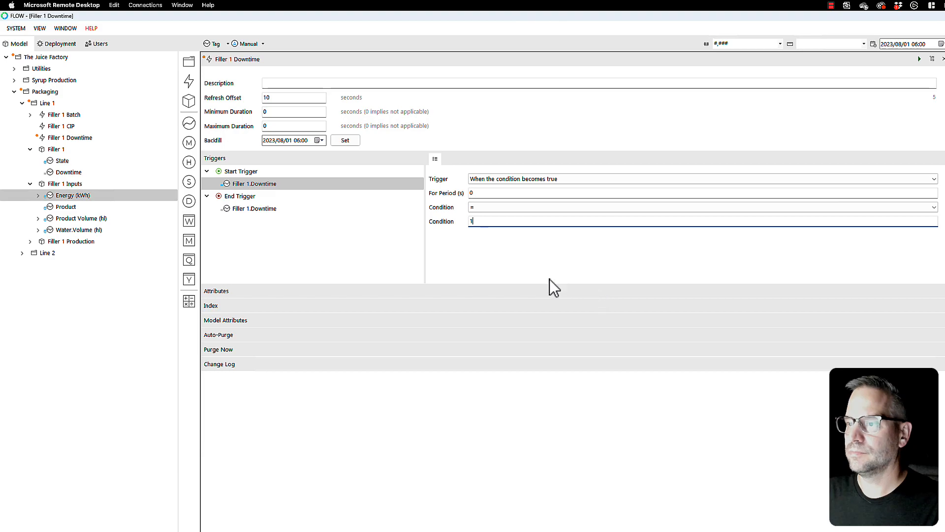
{"action": "left_click", "coordinate": [250, 209]}
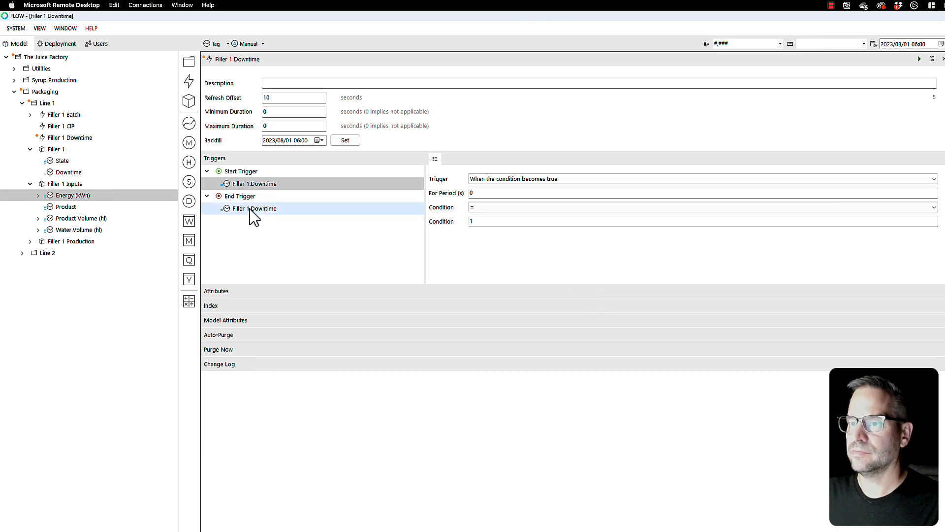
{"action": "left_click", "coordinate": [252, 212]}
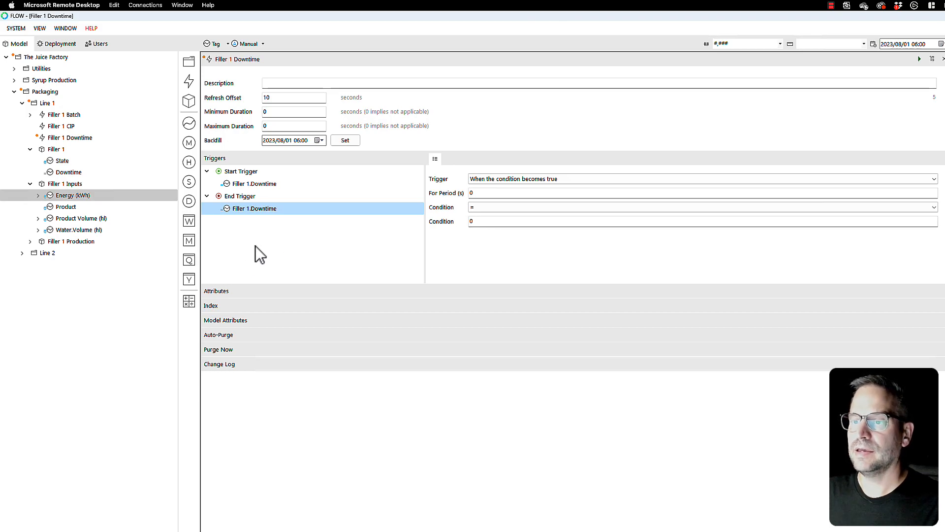
Step: Add a new attribute named DT Cause to the Filler 1 Downtime event
{"action": "left_click", "coordinate": [229, 292]}
{"action": "right_click", "coordinate": [246, 321]}
{"action": "mouse_move", "coordinate": [276, 327]}
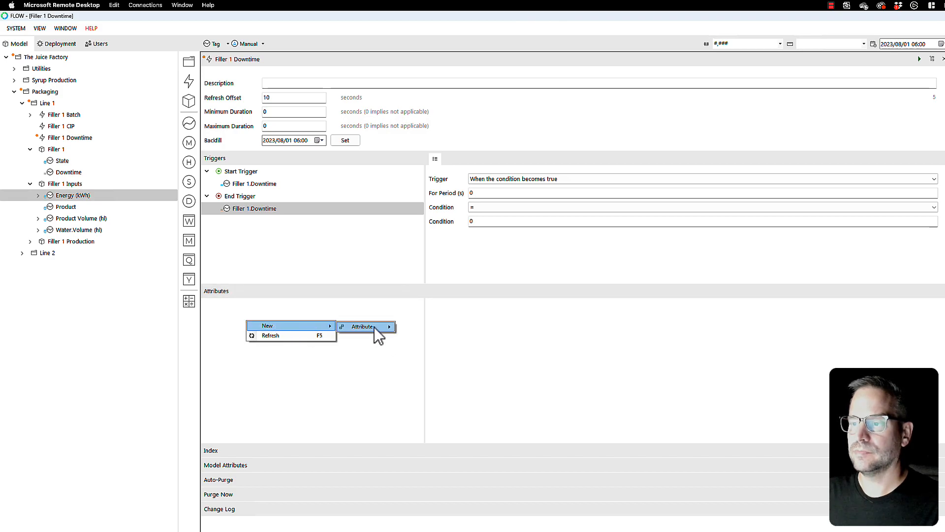
{"action": "mouse_move", "coordinate": [374, 326]}
{"action": "left_click", "coordinate": [415, 326]}
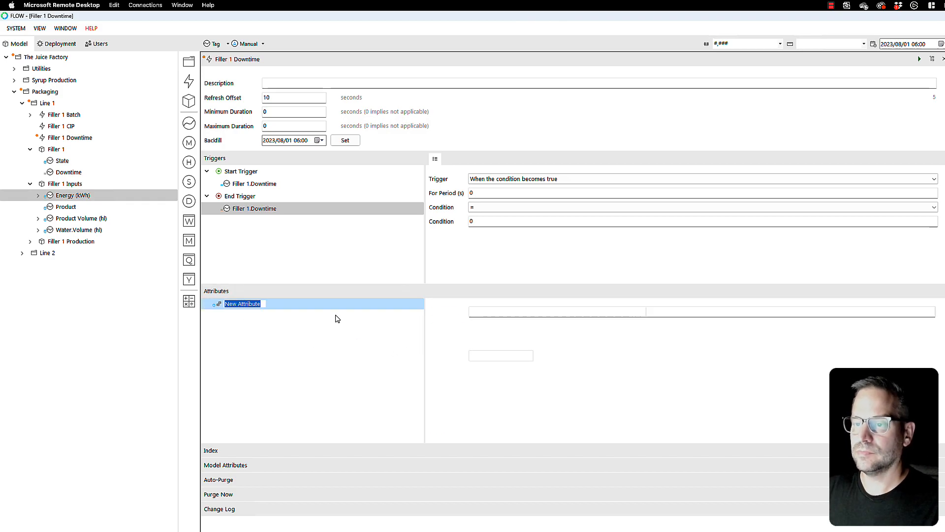
{"action": "type", "text": "DT Cause"}
{"action": "left_click", "coordinate": [244, 323]}
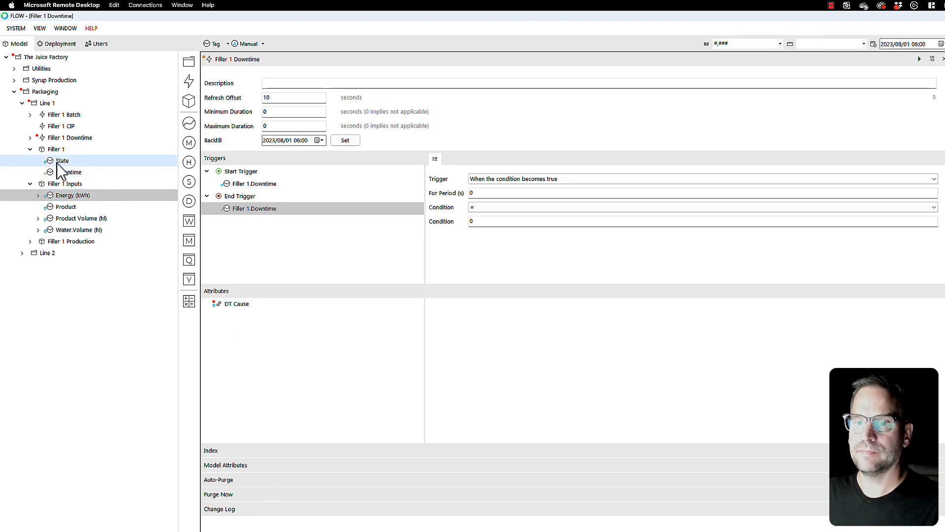
Step: Add Filler 1's State measure as the source of the DT Cause attribute and open the Filler Product enumeration to view its ordinals
{"action": "left_click_drag", "start_coordinate": [54, 162], "coordinate": [229, 307]}
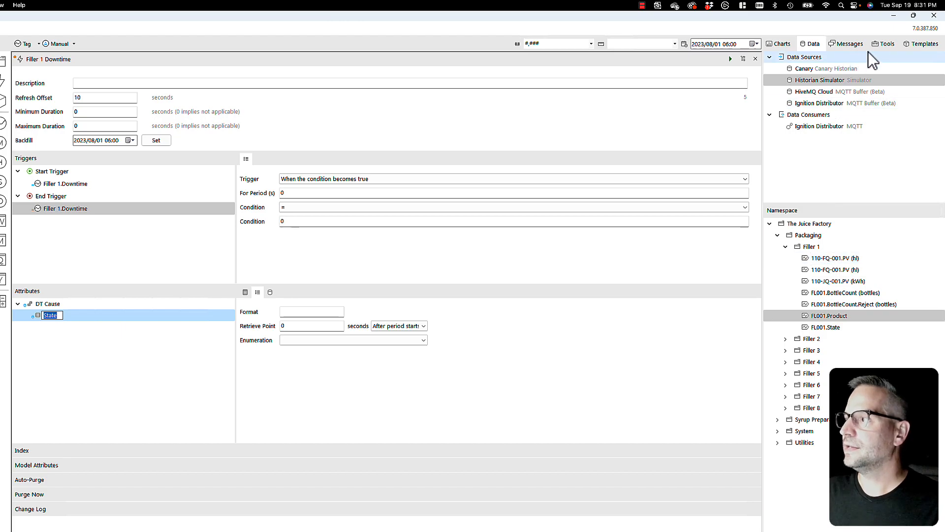
{"action": "left_click", "coordinate": [889, 45]}
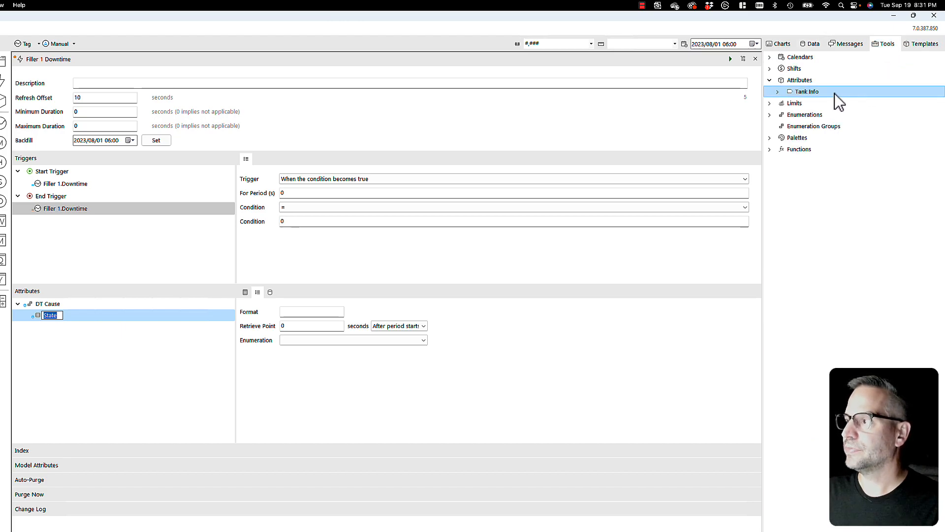
{"action": "left_click", "coordinate": [770, 115]}
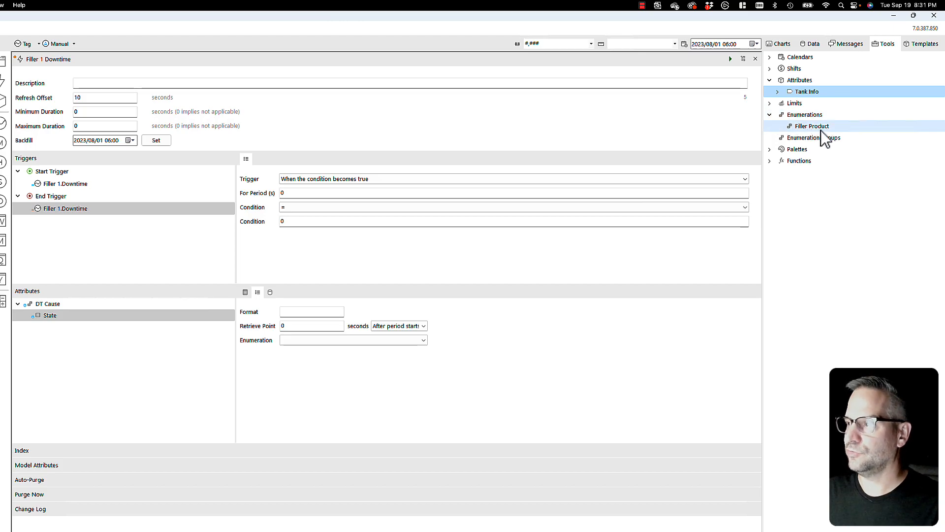
{"action": "left_click", "coordinate": [807, 127]}
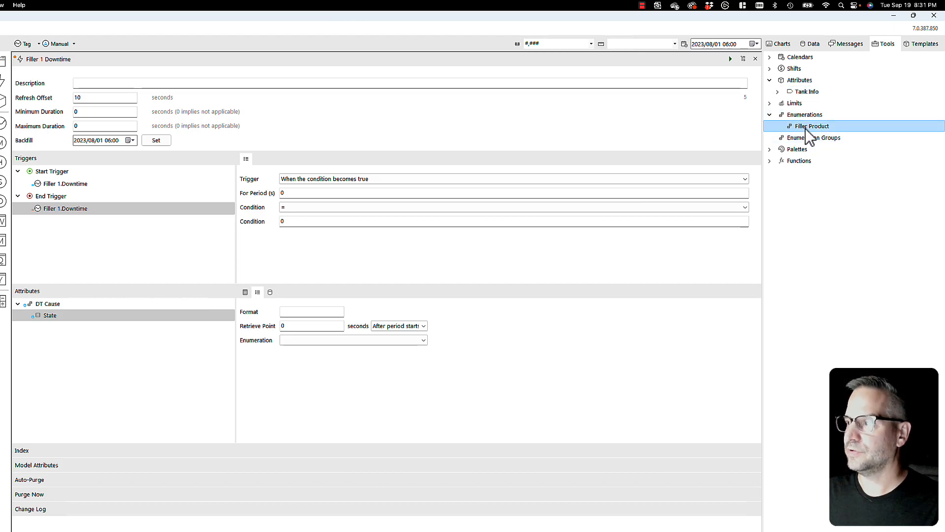
{"action": "double_click", "coordinate": [806, 128]}
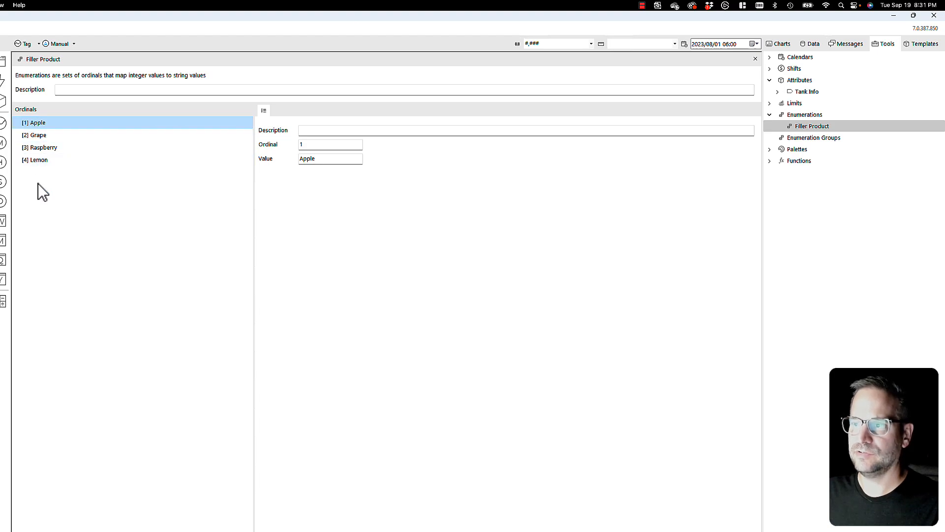
Step: Create a new static enumeration and name it Downtime Reasons
{"action": "right_click", "coordinate": [802, 115]}
{"action": "mouse_move", "coordinate": [867, 121]}
{"action": "mouse_move", "coordinate": [780, 121]}
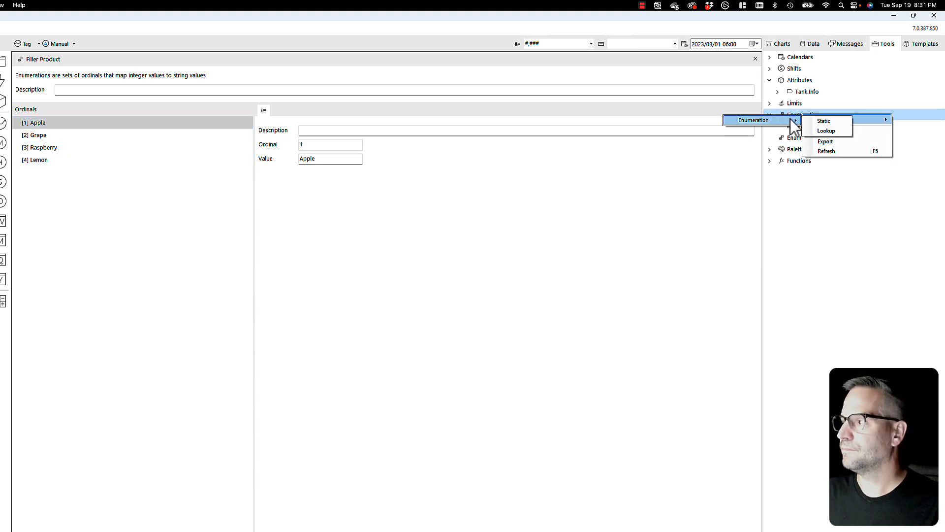
{"action": "left_click", "coordinate": [822, 121]}
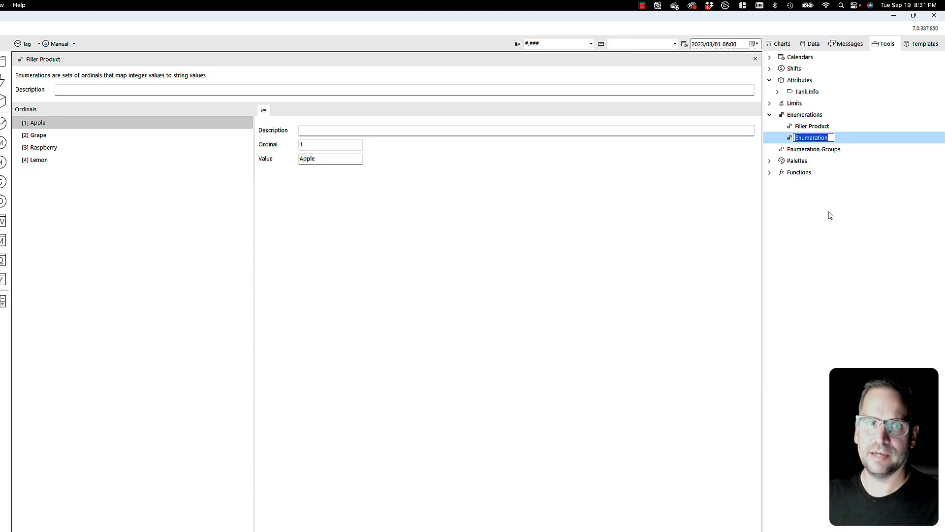
{"action": "type", "text": "Do"}
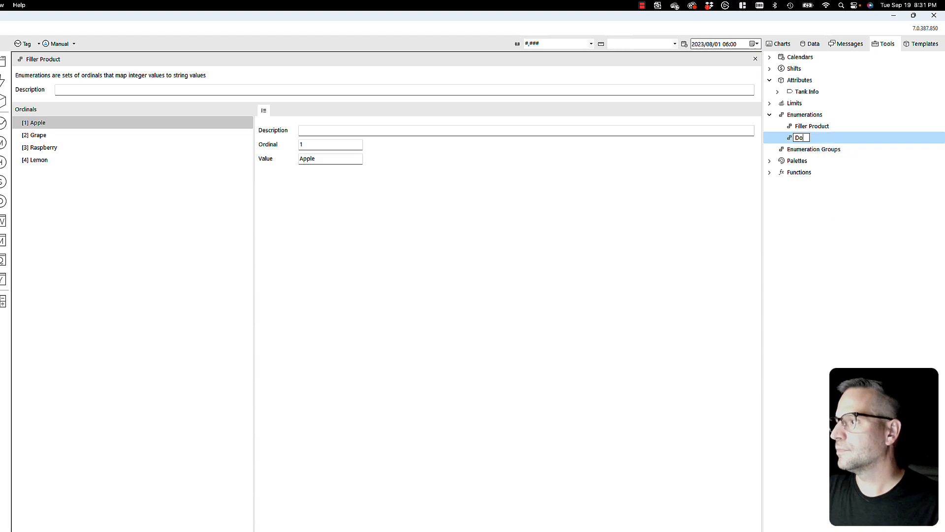
{"action": "type", "text": "wntime Reasons"}
{"action": "key", "text": "Return"}
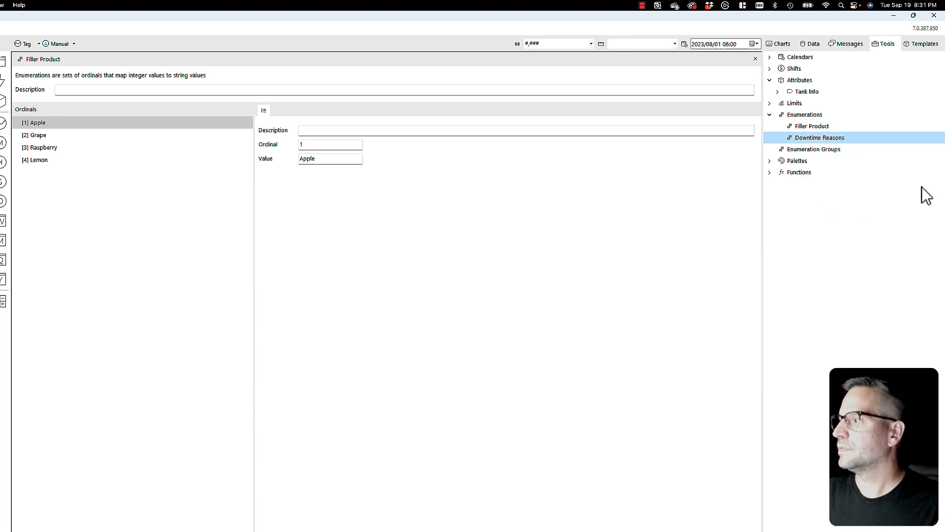
Step: Open the Downtime Reasons enumeration and add three ordinals to it
{"action": "left_click", "coordinate": [828, 138]}
{"action": "right_click", "coordinate": [141, 142]}
{"action": "left_click", "coordinate": [163, 152]}
{"action": "right_click", "coordinate": [113, 156]}
{"action": "left_click", "coordinate": [130, 161]}
{"action": "right_click", "coordinate": [92, 164]}
{"action": "left_click", "coordinate": [108, 164]}
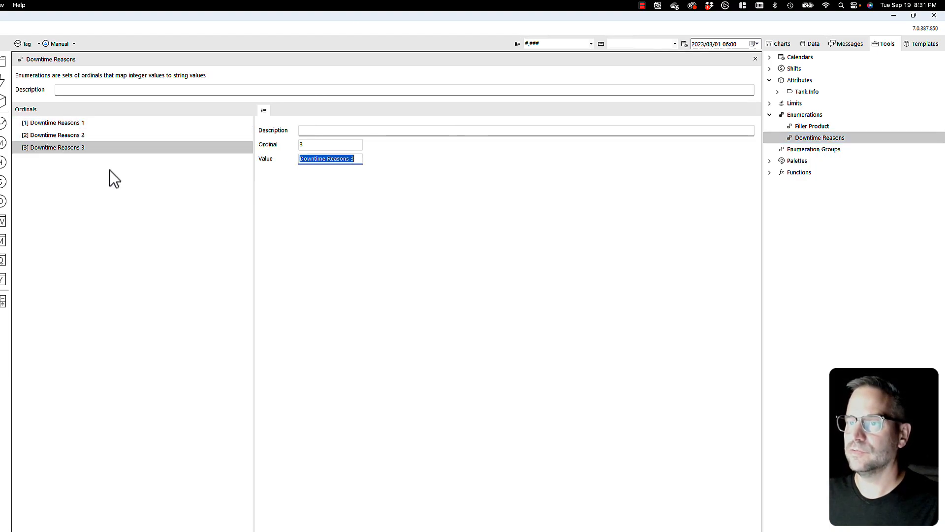
Step: Set the first downtime reason's ordinal to 21 and its value to Starved
{"action": "left_click", "coordinate": [61, 125]}
{"action": "left_click", "coordinate": [302, 144]}
{"action": "type", "text": "21"}
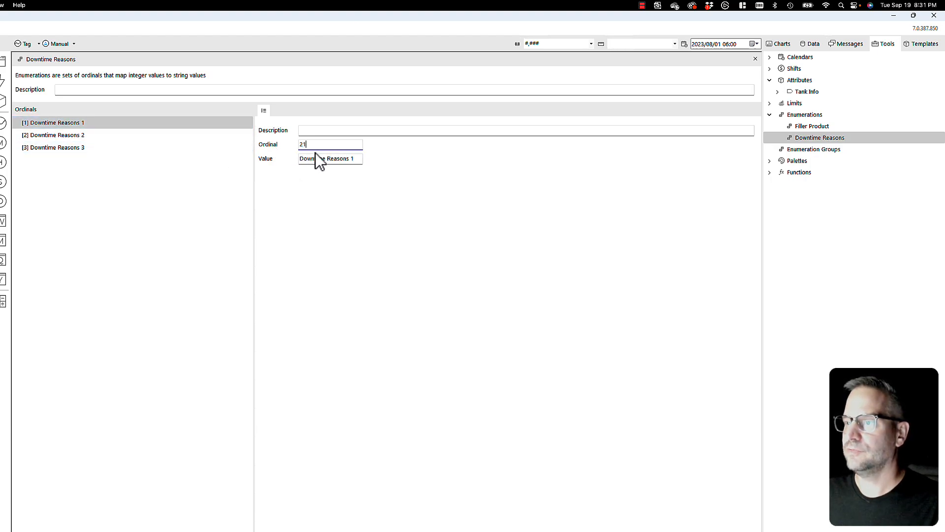
{"action": "left_click", "coordinate": [318, 158]}
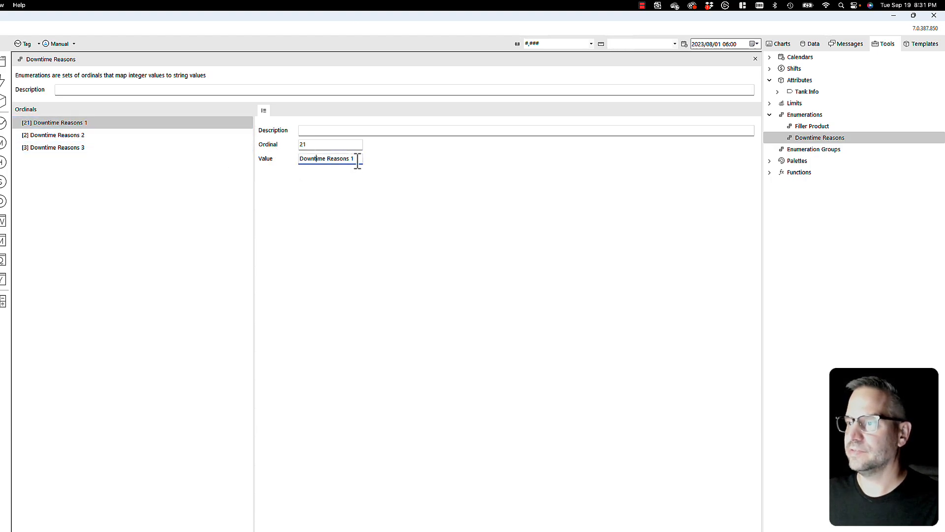
{"action": "left_click_drag", "start_coordinate": [355, 158], "coordinate": [251, 152]}
{"action": "type", "text": "Starved"}
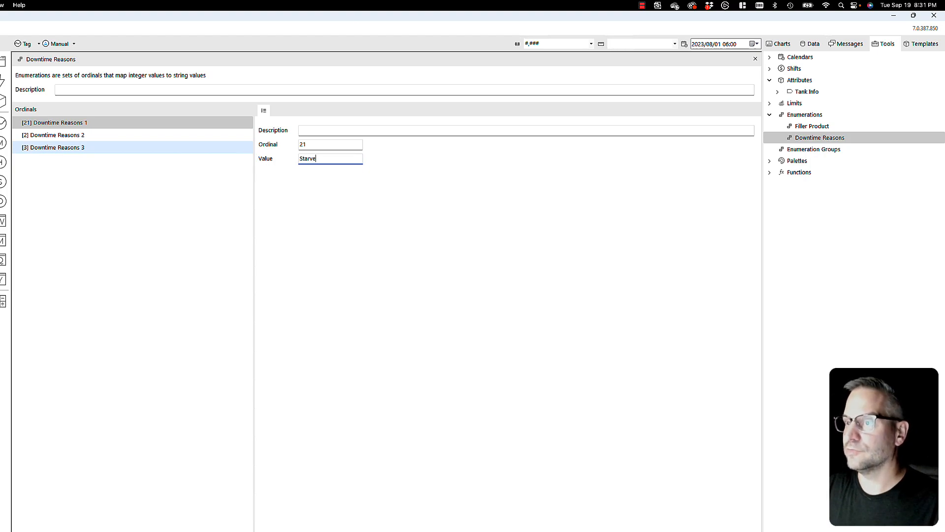
{"action": "key", "text": "Tab"}
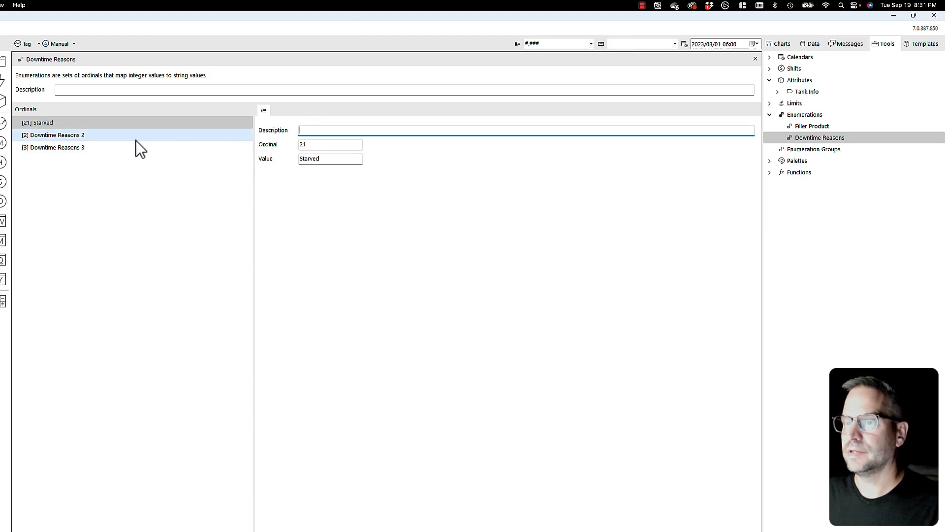
Step: Set the second downtime reason's ordinal to 22 and its value to Jammed
{"action": "left_click", "coordinate": [102, 136]}
{"action": "left_click", "coordinate": [326, 144]}
{"action": "type", "text": "2"}
{"action": "left_click", "coordinate": [326, 158]}
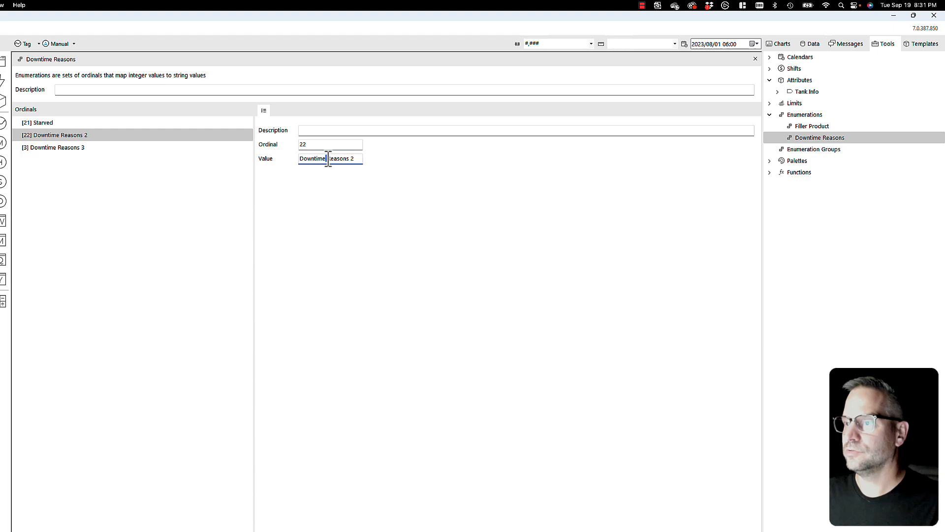
{"action": "left_click_drag", "start_coordinate": [360, 162], "coordinate": [260, 152]}
{"action": "type", "text": "Jammed"}
{"action": "key", "text": "Tab"}
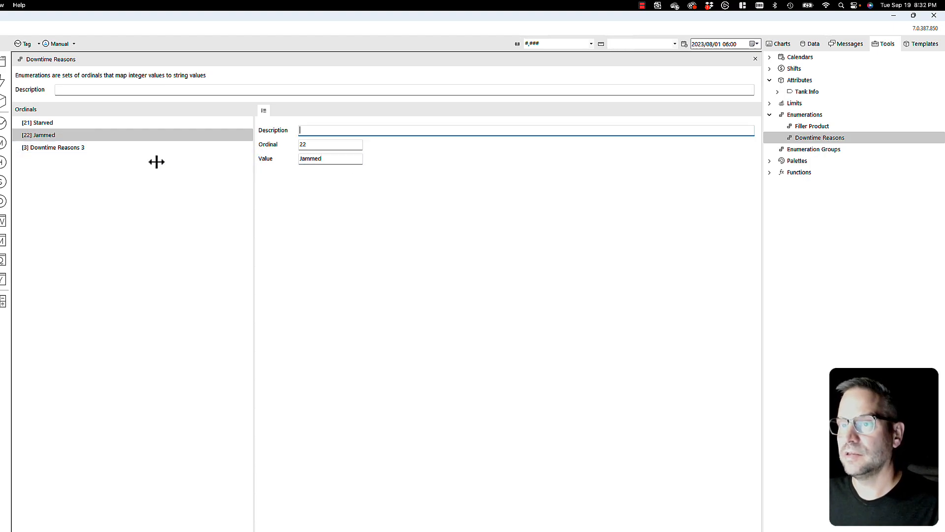
Step: Set the third downtime reason's ordinal to 23 and value to E-Stop, and close both enumeration editors
{"action": "left_click", "coordinate": [63, 148]}
{"action": "double_click", "coordinate": [316, 143]}
{"action": "type", "text": "23"}
{"action": "left_click", "coordinate": [325, 159]}
{"action": "left_click_drag", "start_coordinate": [361, 161], "coordinate": [246, 152]}
{"action": "type", "text": "E"}
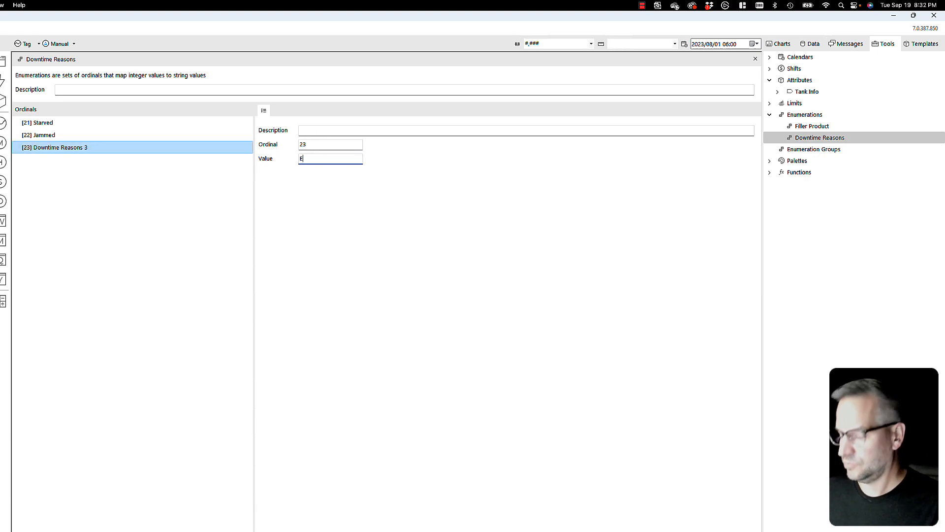
{"action": "type", "text": "-Stop"}
{"action": "key", "text": "Tab"}
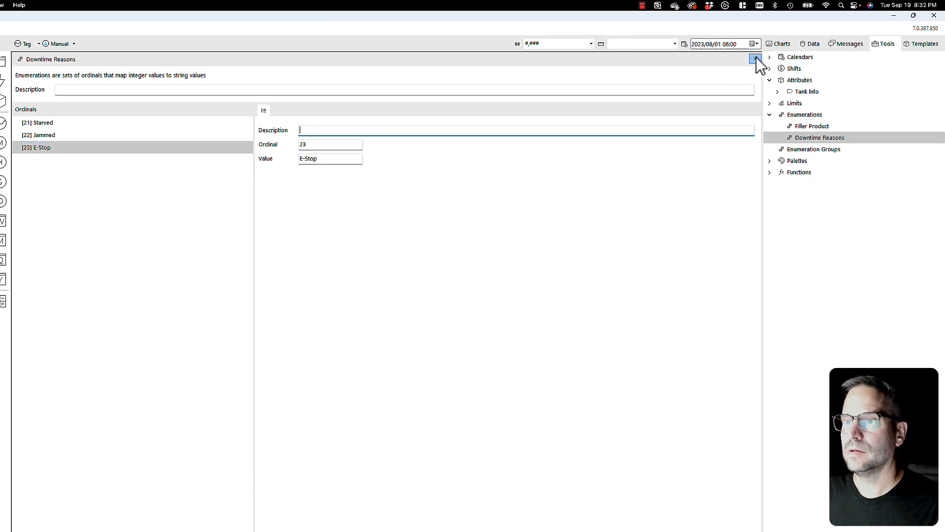
{"action": "left_click", "coordinate": [756, 58]}
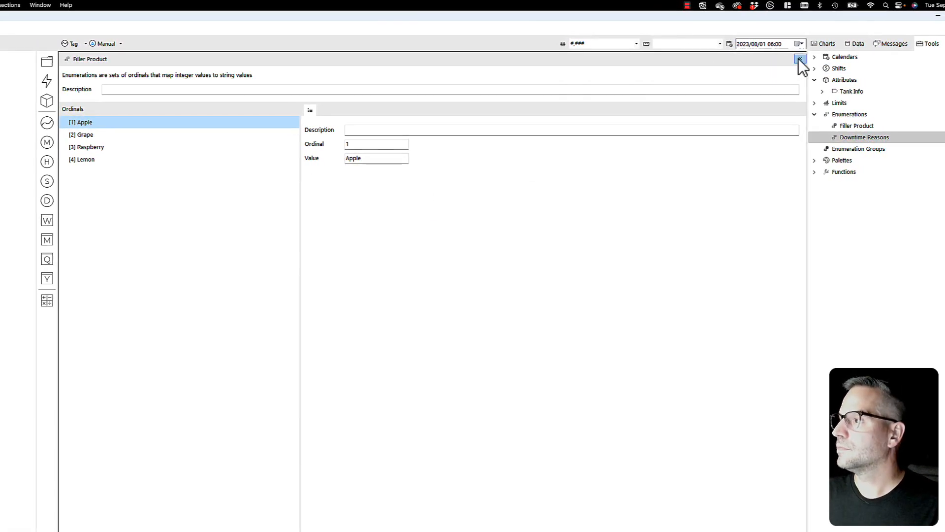
{"action": "left_click", "coordinate": [756, 58]}
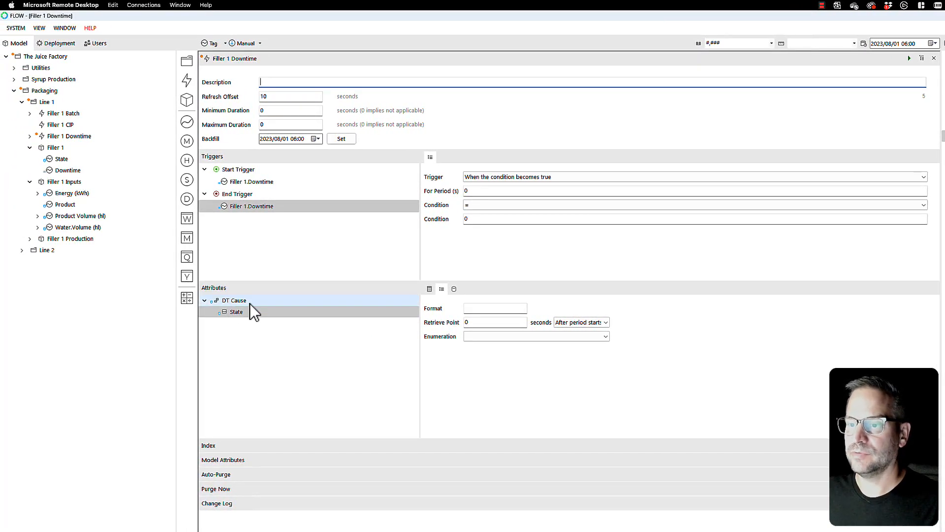
Step: Assign the Downtime Reasons enumeration to the State source under the DT Cause attribute
{"action": "left_click", "coordinate": [234, 313]}
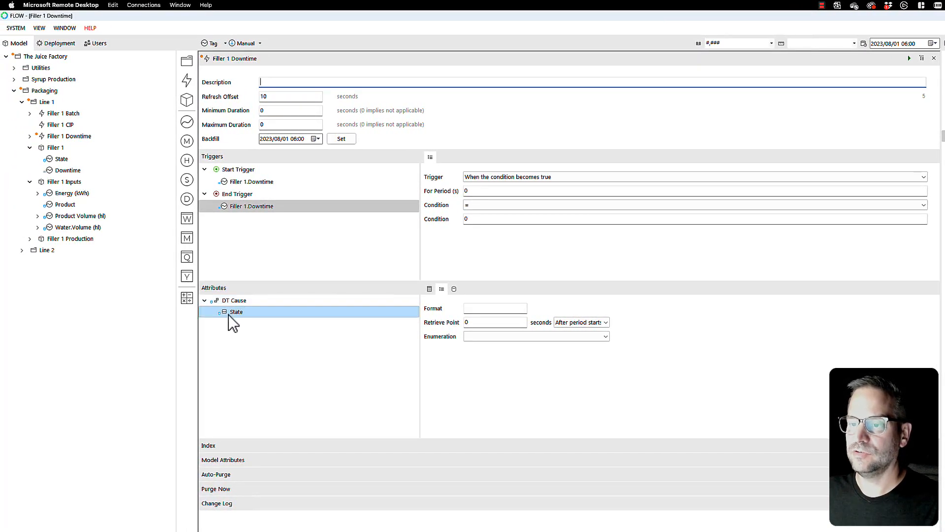
{"action": "left_click", "coordinate": [605, 336]}
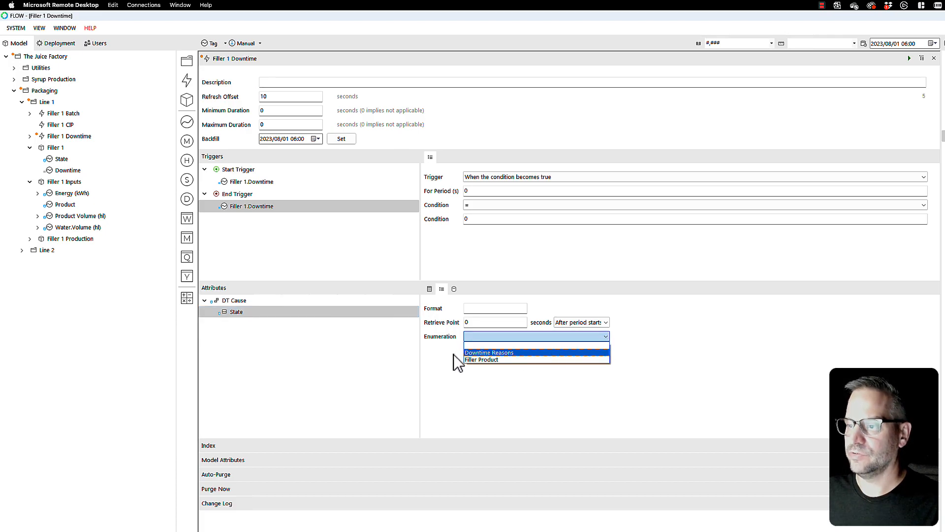
{"action": "left_click", "coordinate": [487, 353]}
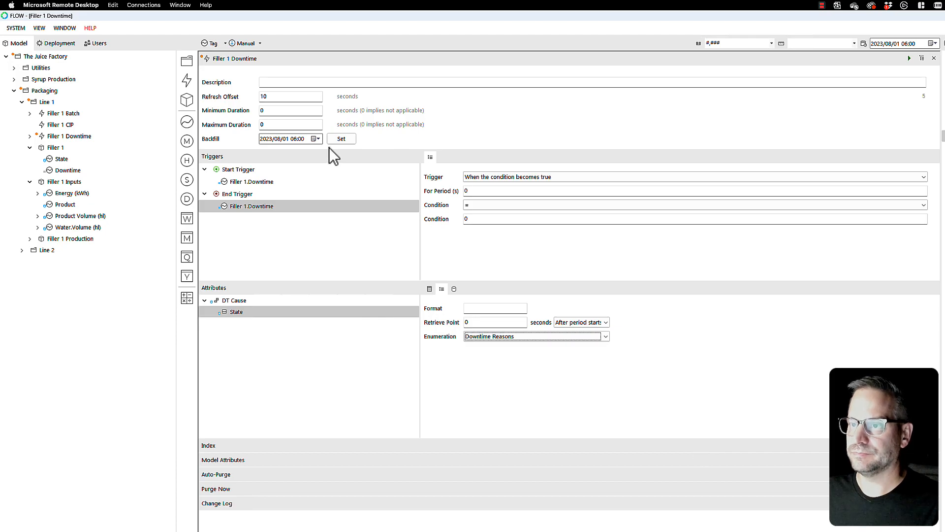
Step: Set the event's backfill date to 2023/09/01 06:00 and deploy the Filler 1 Downtime event
{"action": "left_click", "coordinate": [316, 139]}
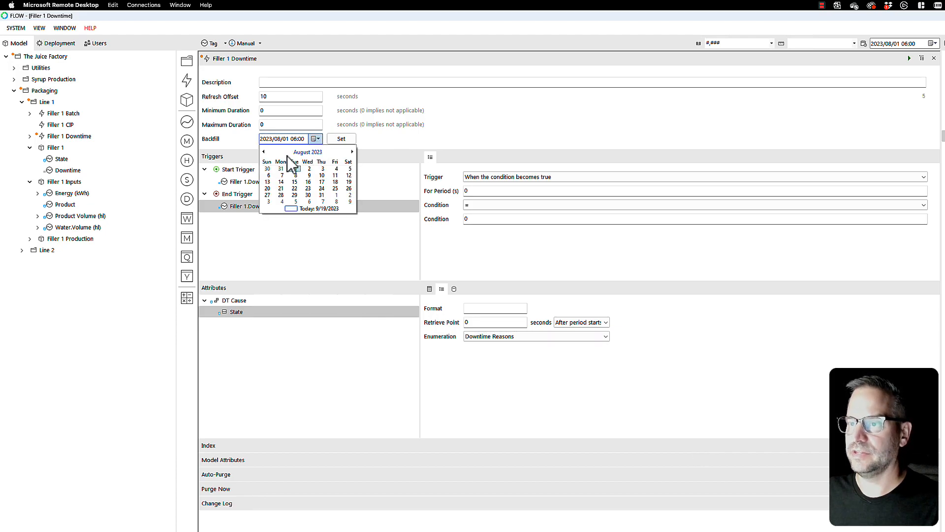
{"action": "left_click", "coordinate": [352, 152]}
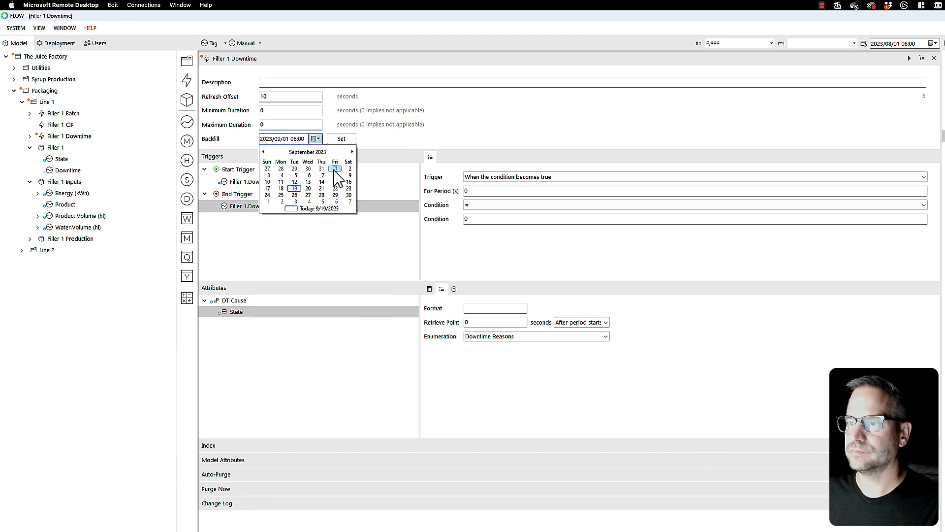
{"action": "left_click", "coordinate": [335, 169]}
{"action": "left_click", "coordinate": [341, 139]}
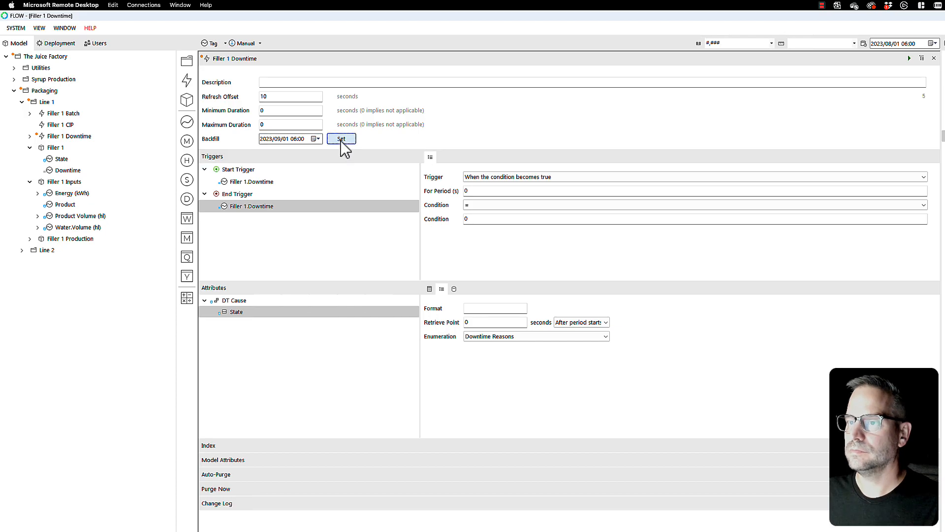
{"action": "left_click", "coordinate": [909, 58]}
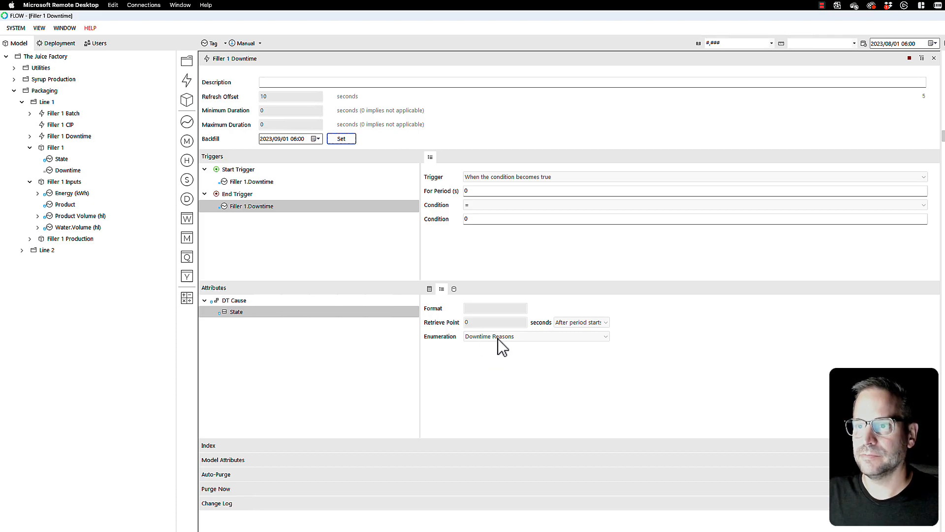
Step: Refresh and check the DT Cause attribute's values for the recorded downtime periods, and close the event
{"action": "left_click", "coordinate": [429, 289]}
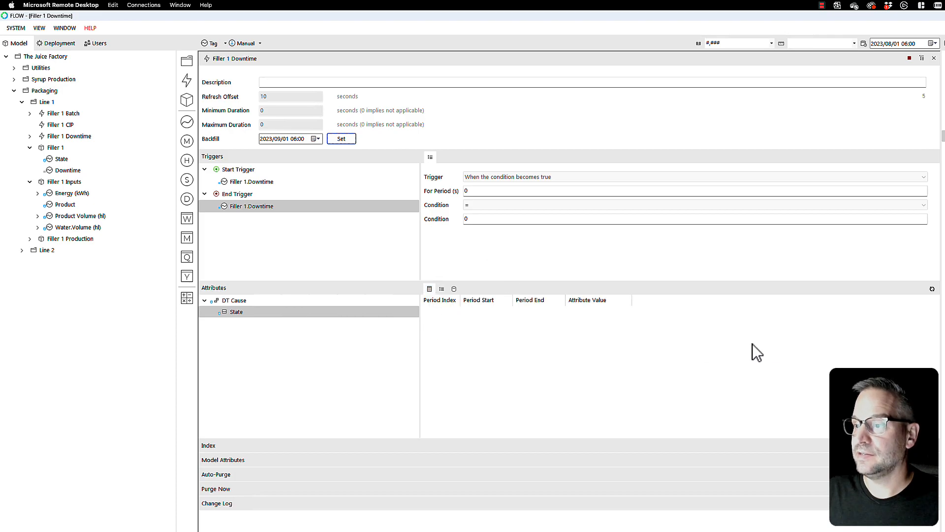
{"action": "left_click", "coordinate": [930, 289]}
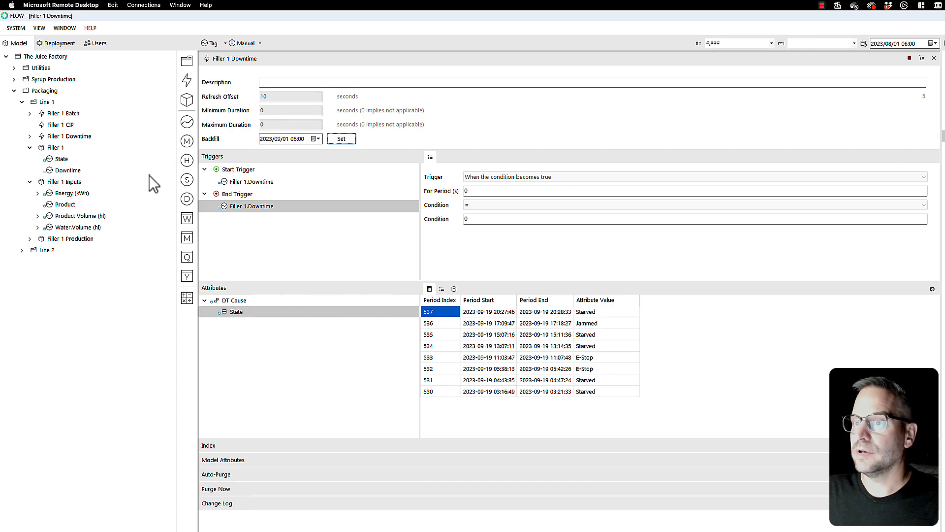
{"action": "left_click", "coordinate": [933, 58]}
{"action": "left_click", "coordinate": [934, 58]}
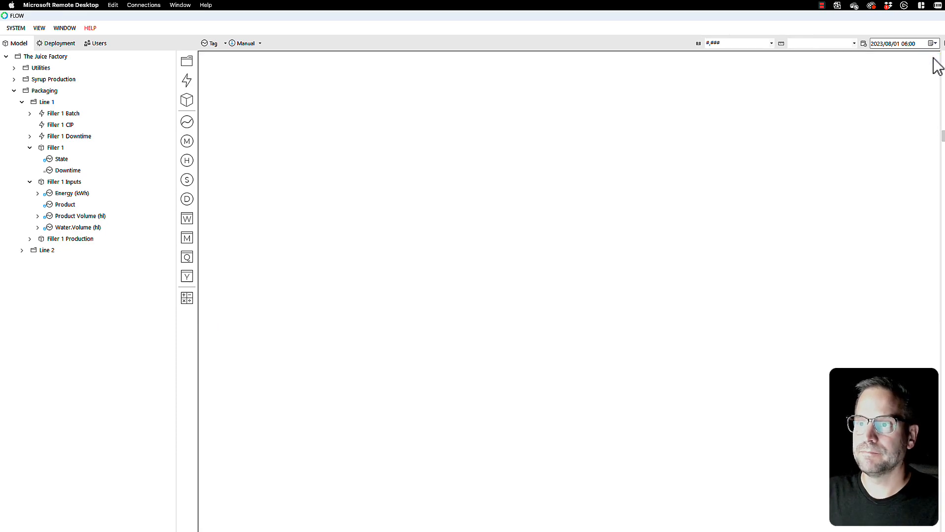
Step: Create a daily measure from the Filler 1 Downtime event, keeping the name Filler 1 Downtime
{"action": "left_click", "coordinate": [89, 158]}
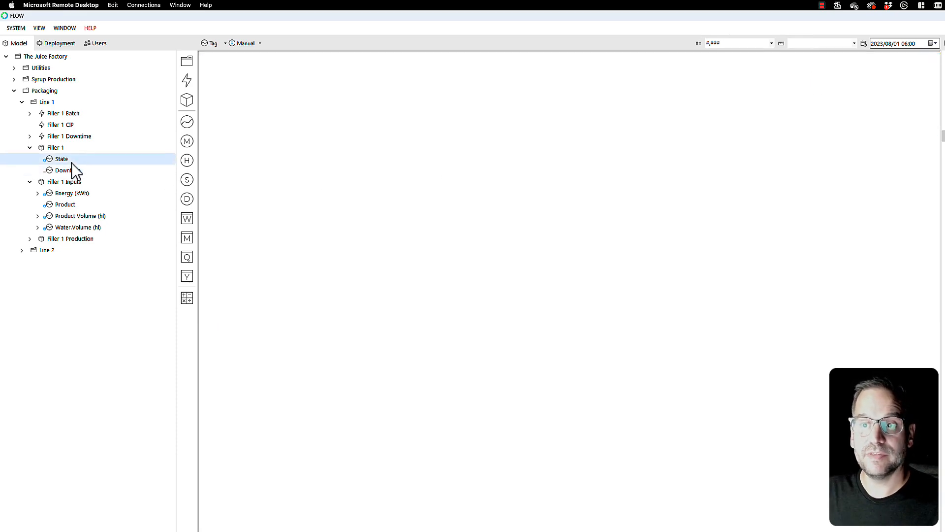
{"action": "left_click", "coordinate": [30, 136]}
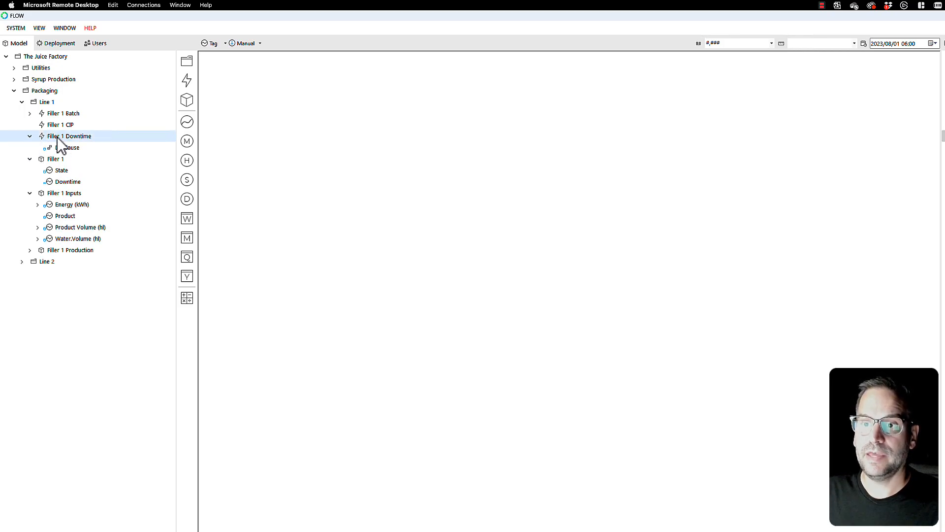
{"action": "left_click", "coordinate": [50, 137]}
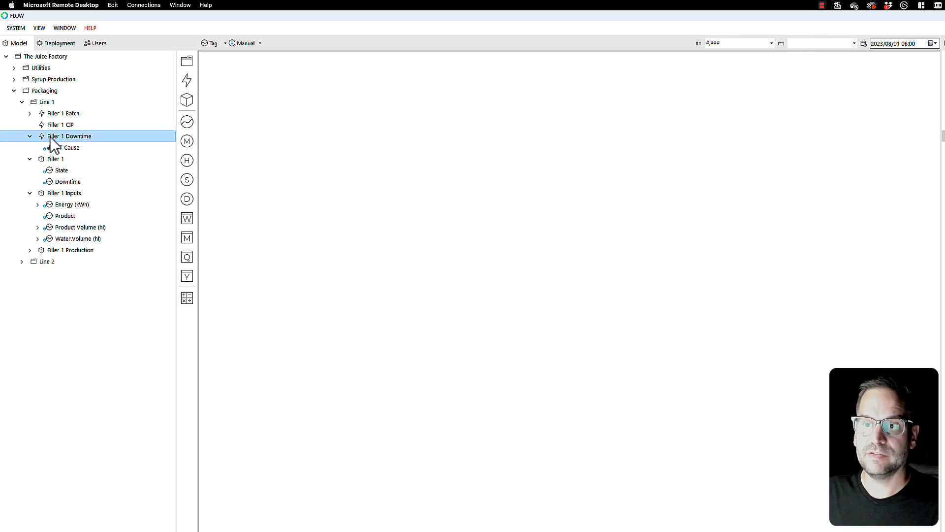
{"action": "left_click_drag", "start_coordinate": [42, 136], "coordinate": [187, 199]}
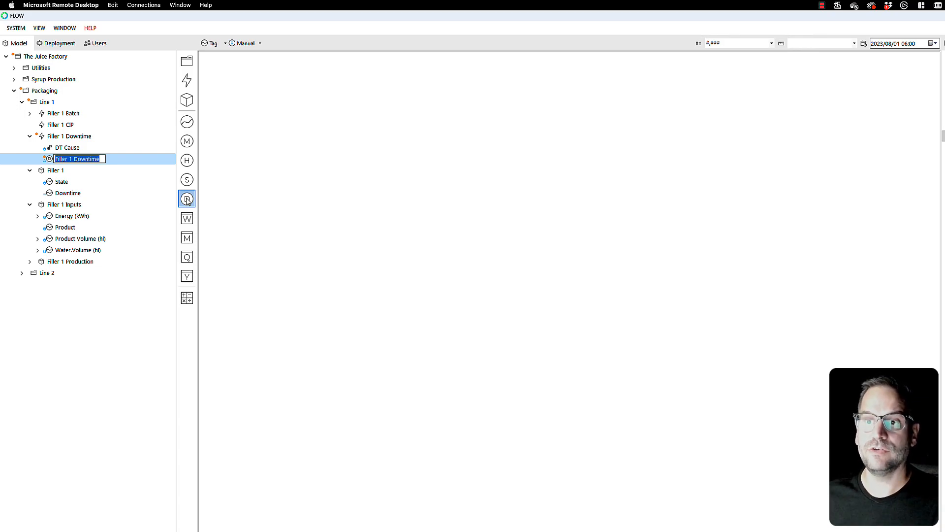
{"action": "key", "text": "Return"}
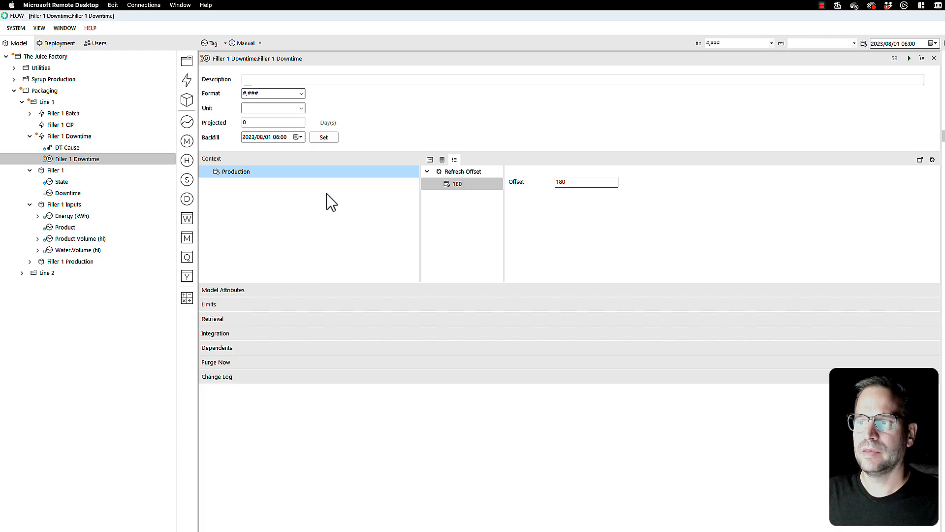
Step: Open the event aggregation choices in the daily Filler 1 Downtime measure's retrieval settings
{"action": "left_click", "coordinate": [212, 319]}
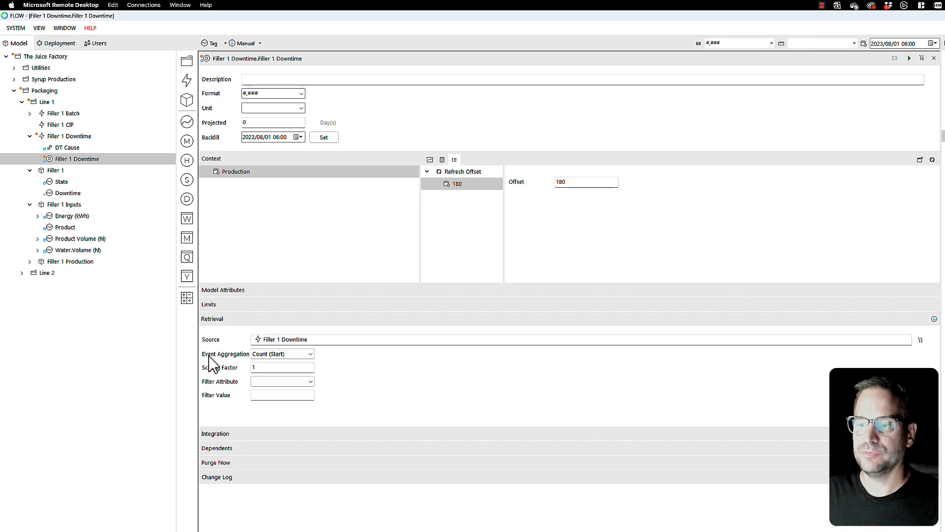
{"action": "left_click", "coordinate": [310, 354]}
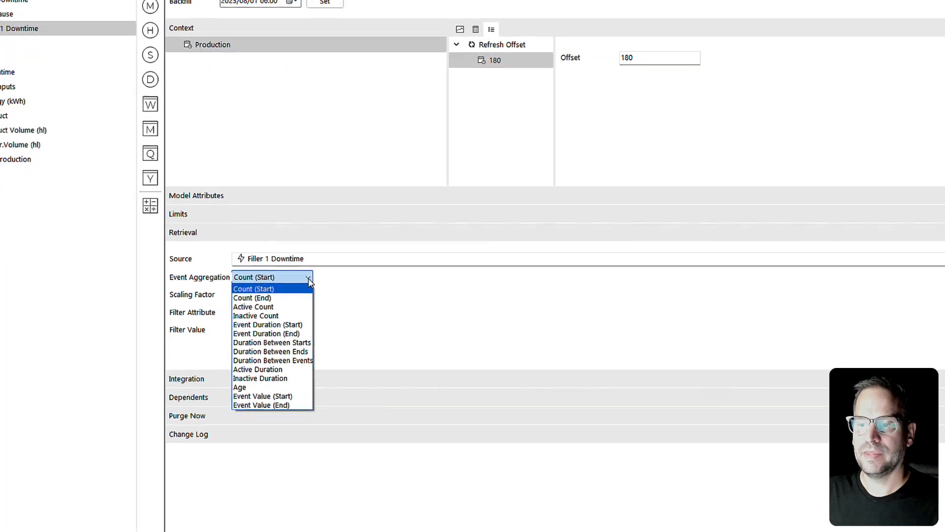